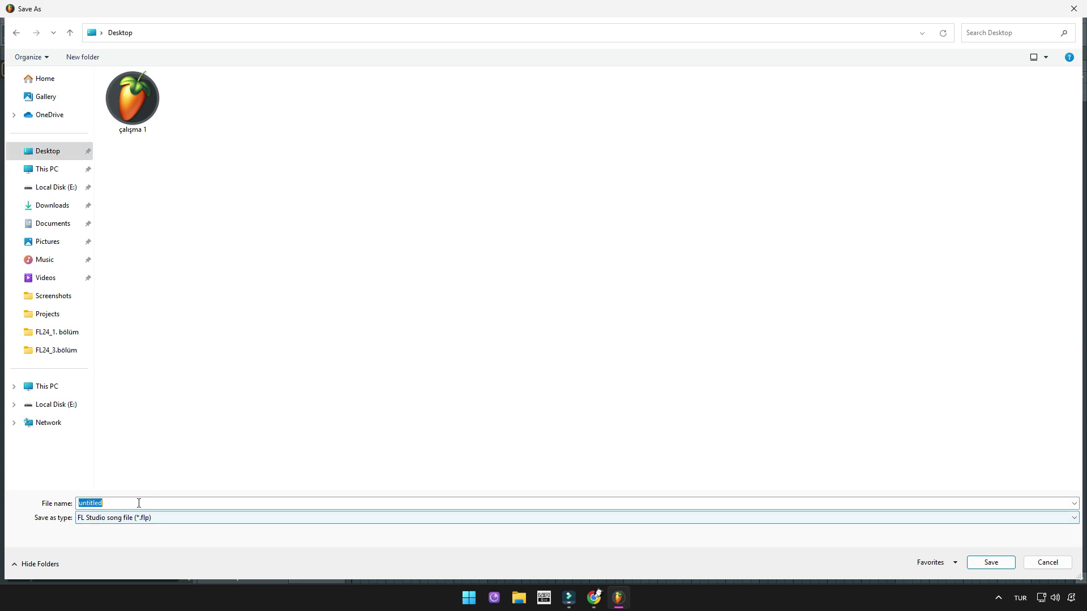
Step: Save the project on the Desktop as "çalışma 2" and add a Sakura instrument channel to the Channel rack
type("çalışma 2")
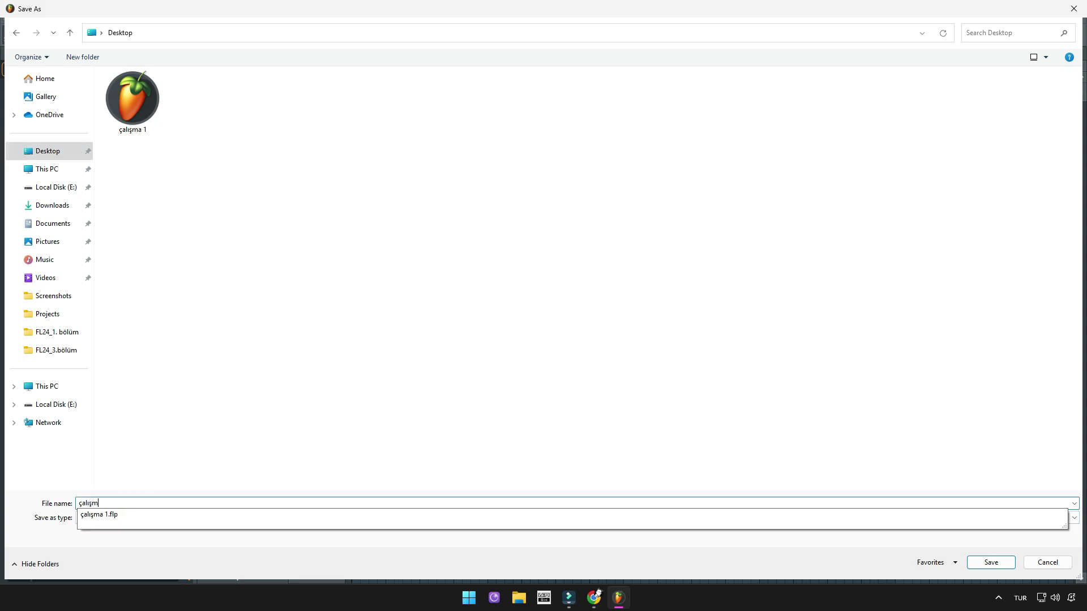
key("Return")
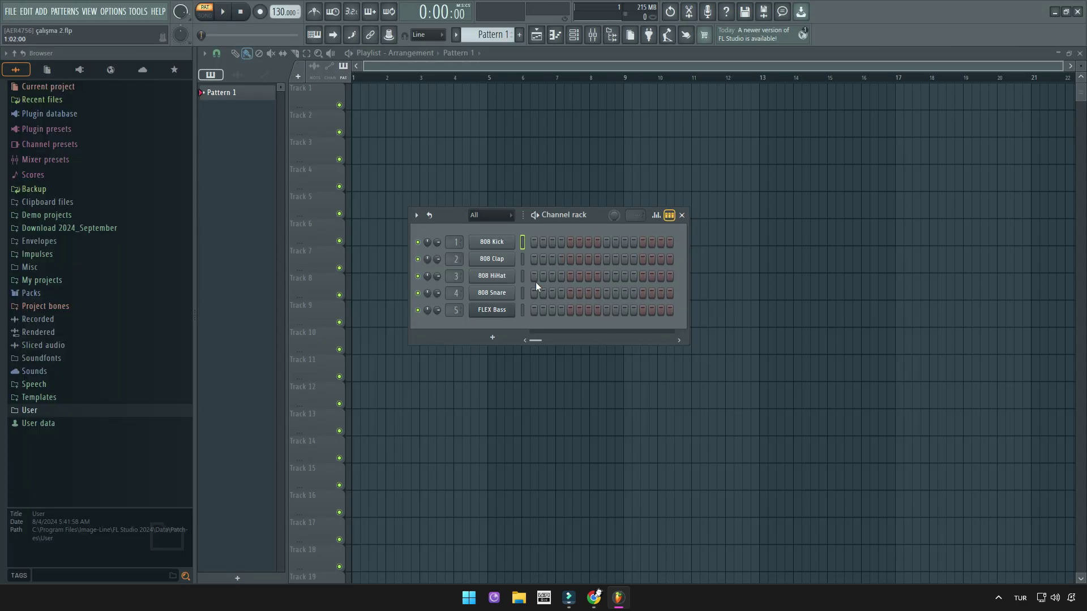
left_click(492, 339)
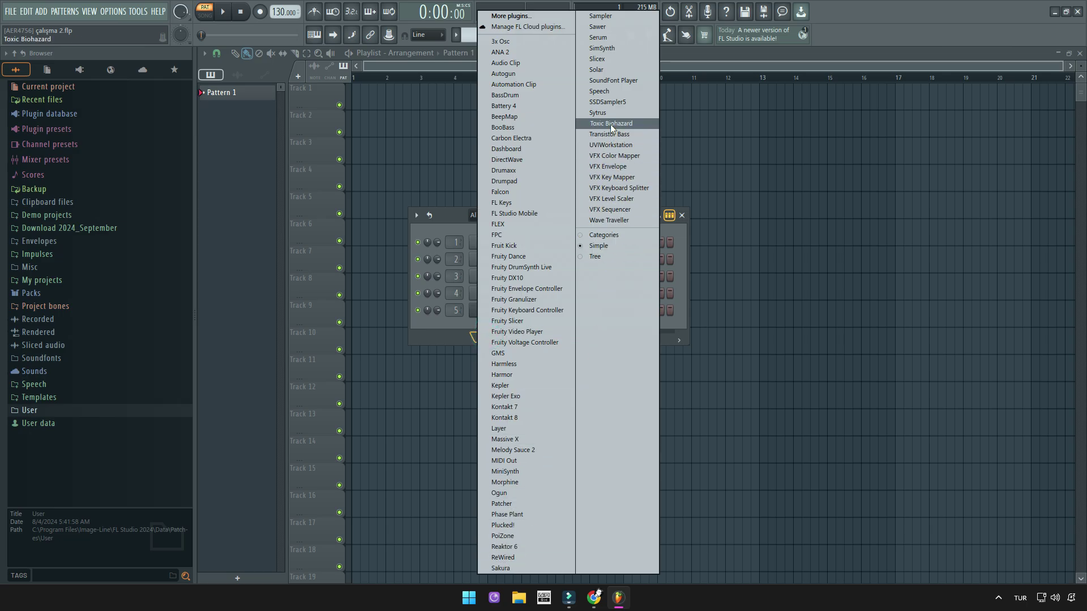
left_click(506, 569)
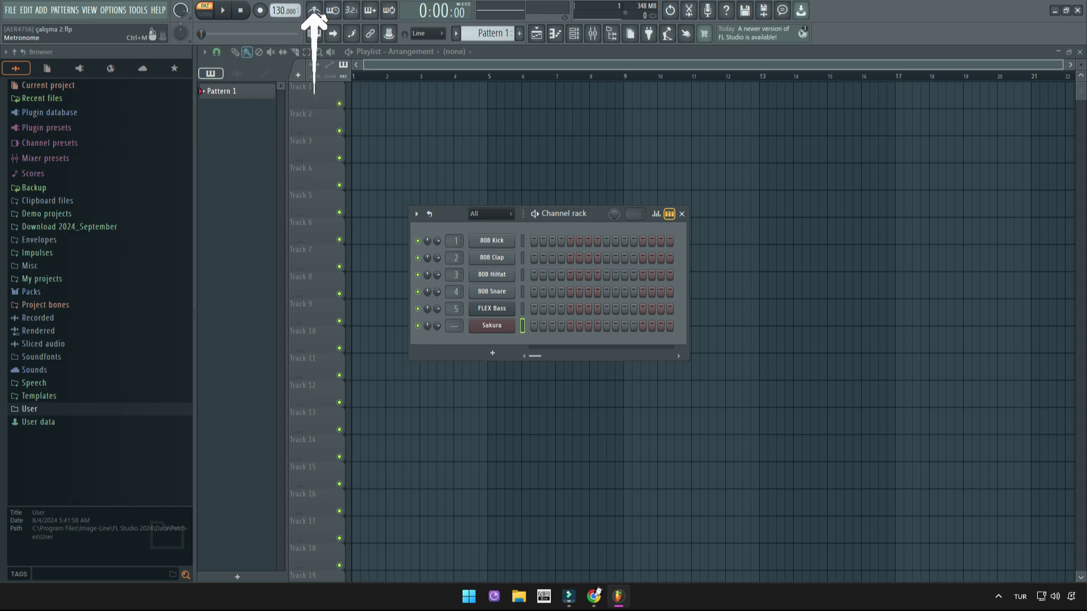
Step: Enable the metronome and play the empty pattern to hear the beat
left_click(314, 11)
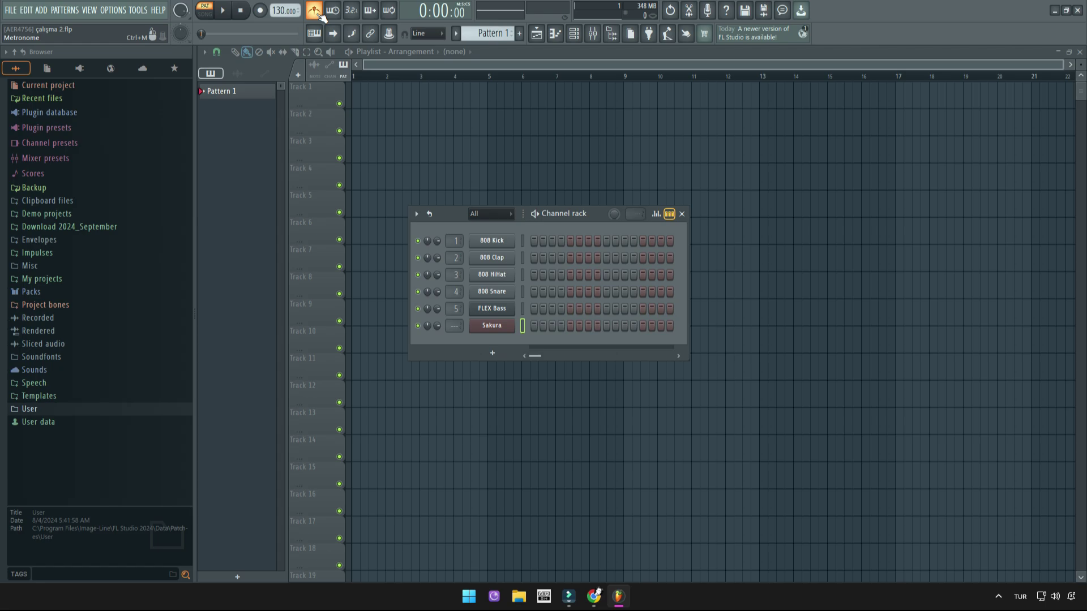
key("space")
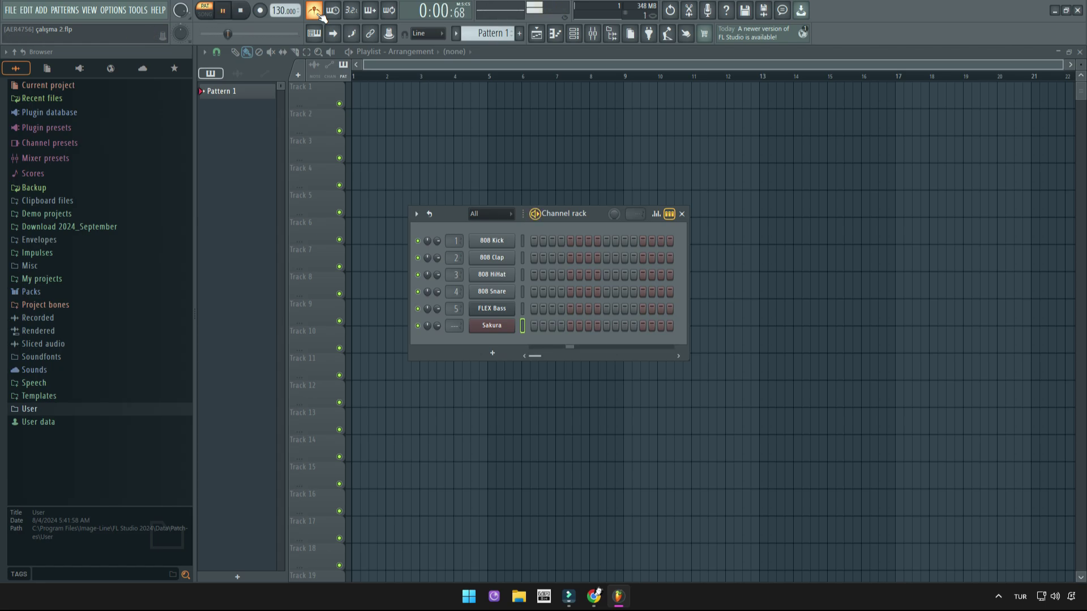
key("space")
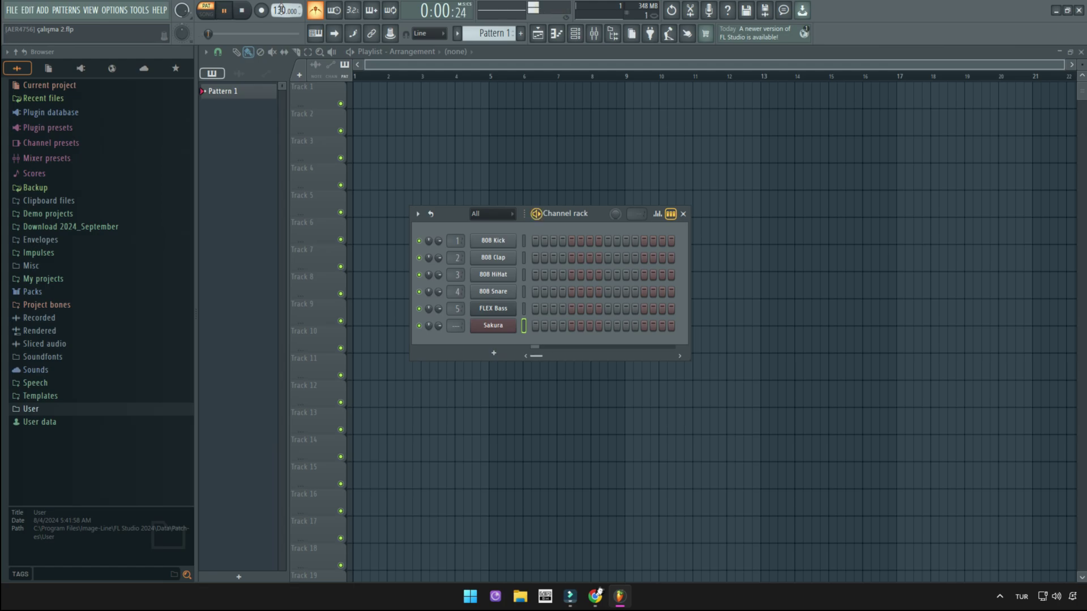
Step: Lower the project tempo to 87 BPM and listen to the metronome at that speed
key("space")
mouse_move(281, 9)
left_mouse_down()
mouse_move(281, 34)
mouse_move(210, 34)
mouse_move(245, 34)
mouse_move(282, 13)
left_mouse_up()
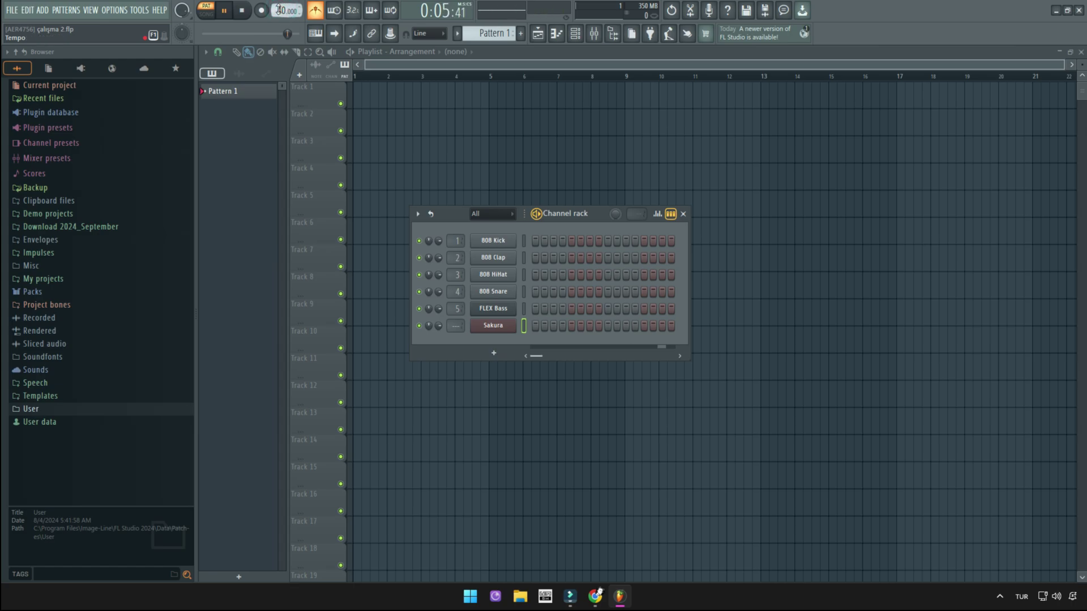
left_click_drag(279, 9, 278, 32)
left_click_drag(276, 10, 277, 41)
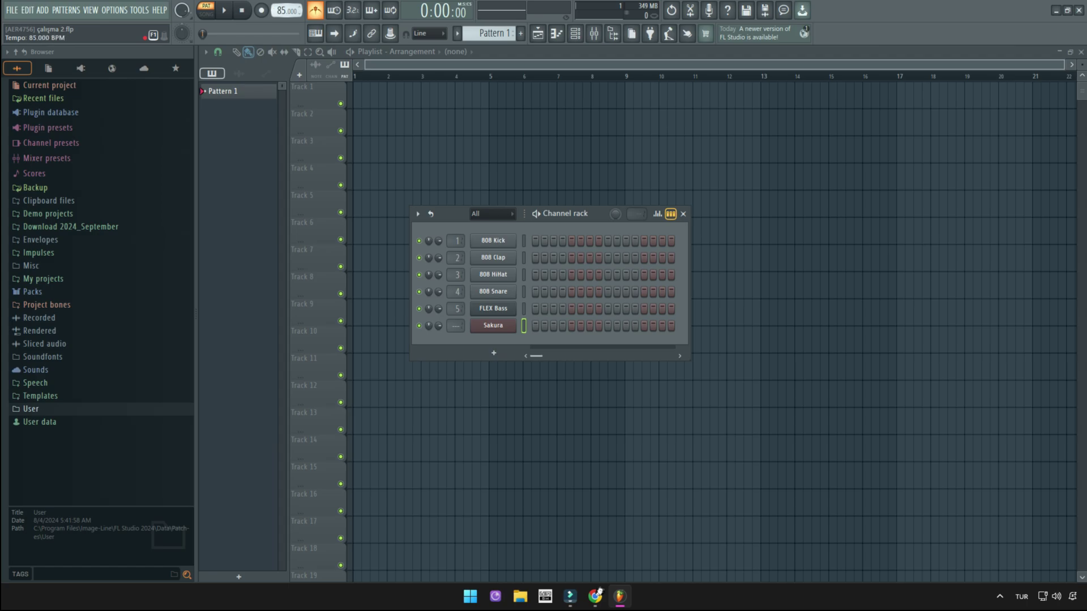
left_click_drag(277, 10, 277, 9)
key("space")
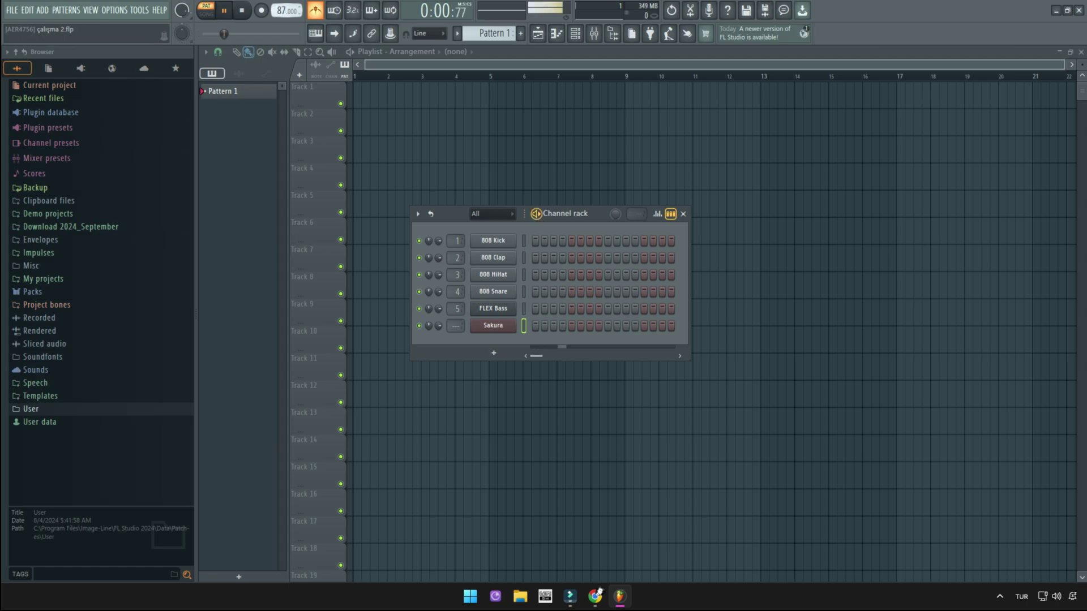
key("space")
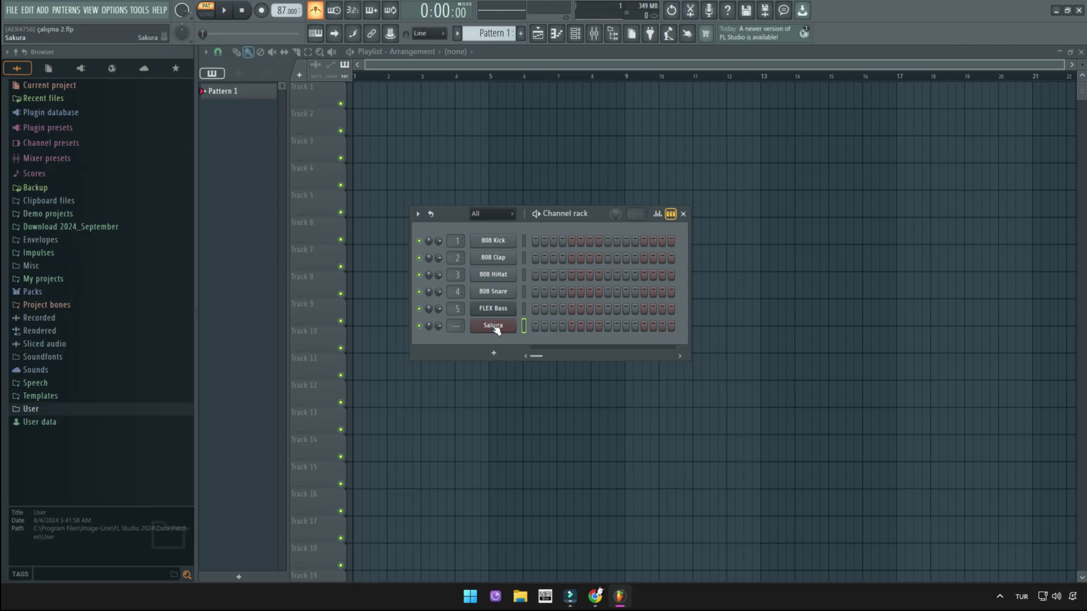
Step: In the Sakura channel's piano roll, draw two-step notes F5, E5 and B4 back to back from the start of bar 1
right_click(512, 325)
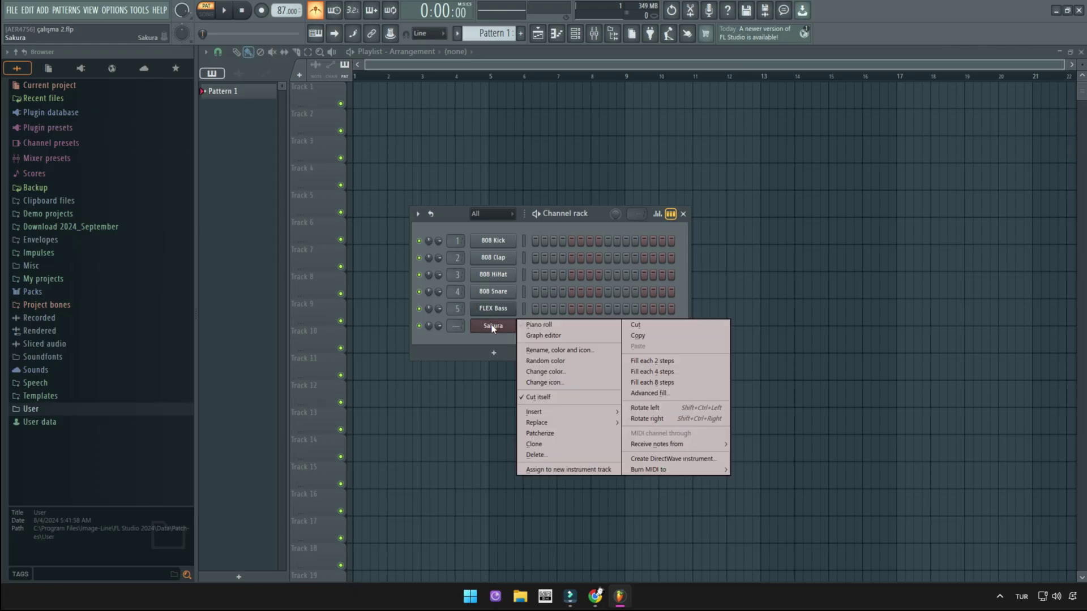
left_click(530, 327)
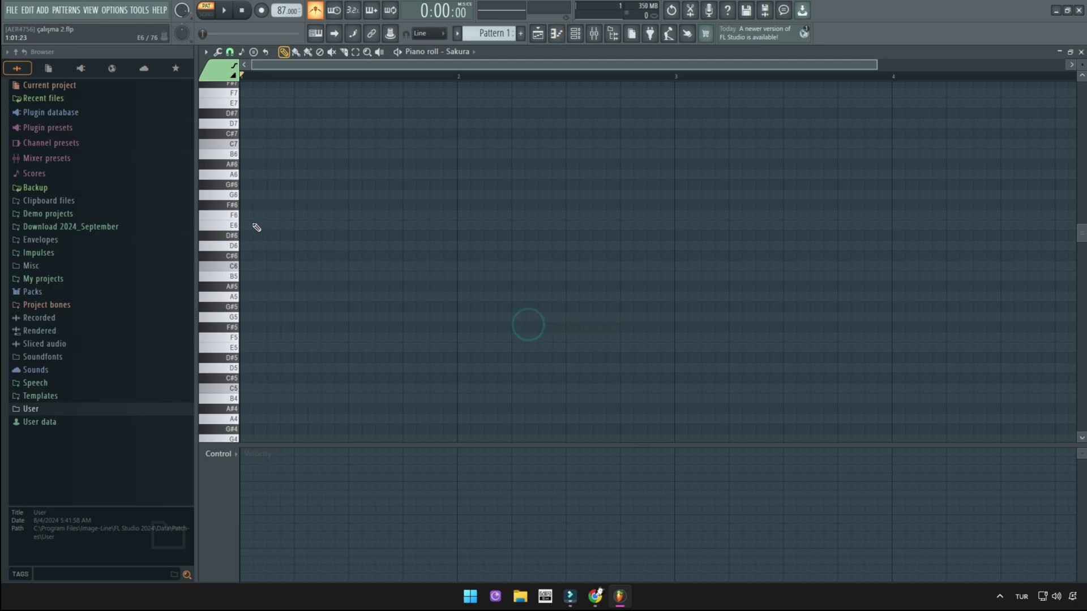
left_click(255, 181)
left_click(286, 194)
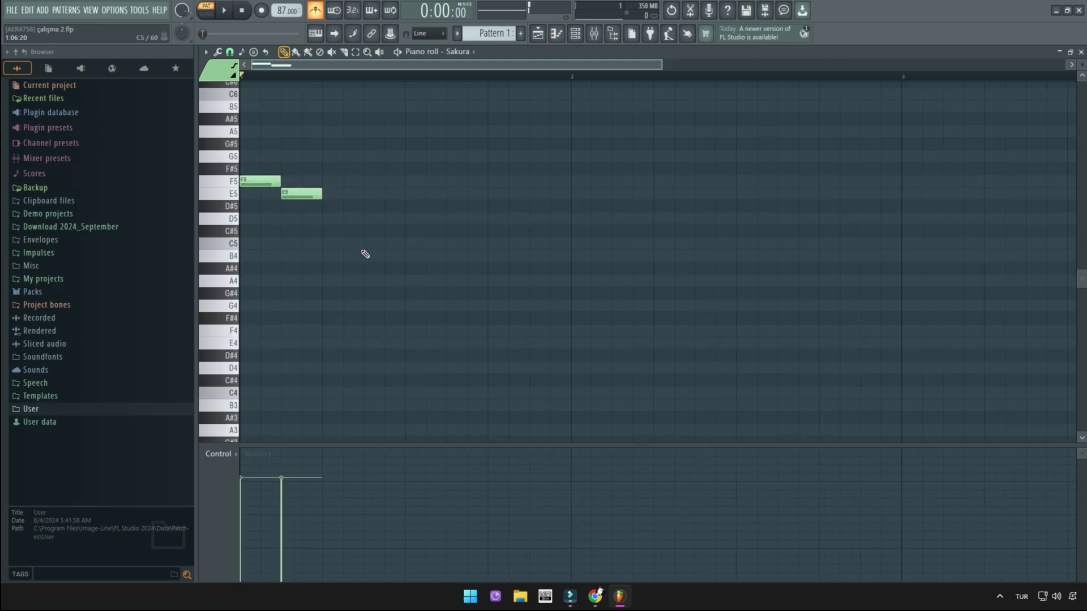
left_click_drag(340, 244, 340, 256)
key("space")
key("space")
Step: Add two-step notes E4, A4 and C5 from step 11 to the end of bar 1 and play the melody
left_click(453, 330)
left_click_drag(475, 333, 474, 344)
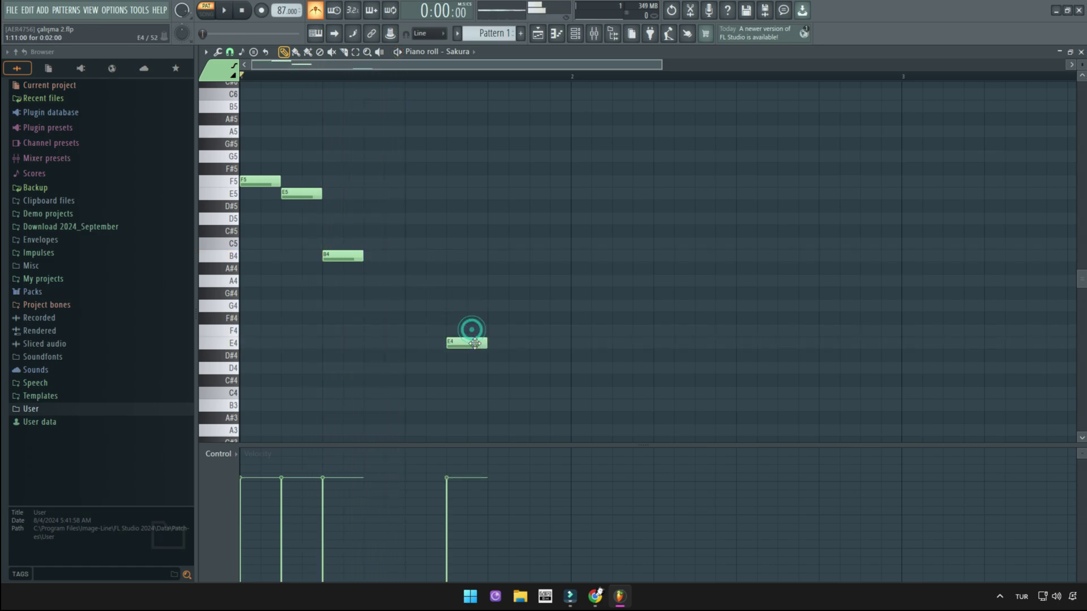
left_click(509, 281)
left_click(537, 245)
key("space")
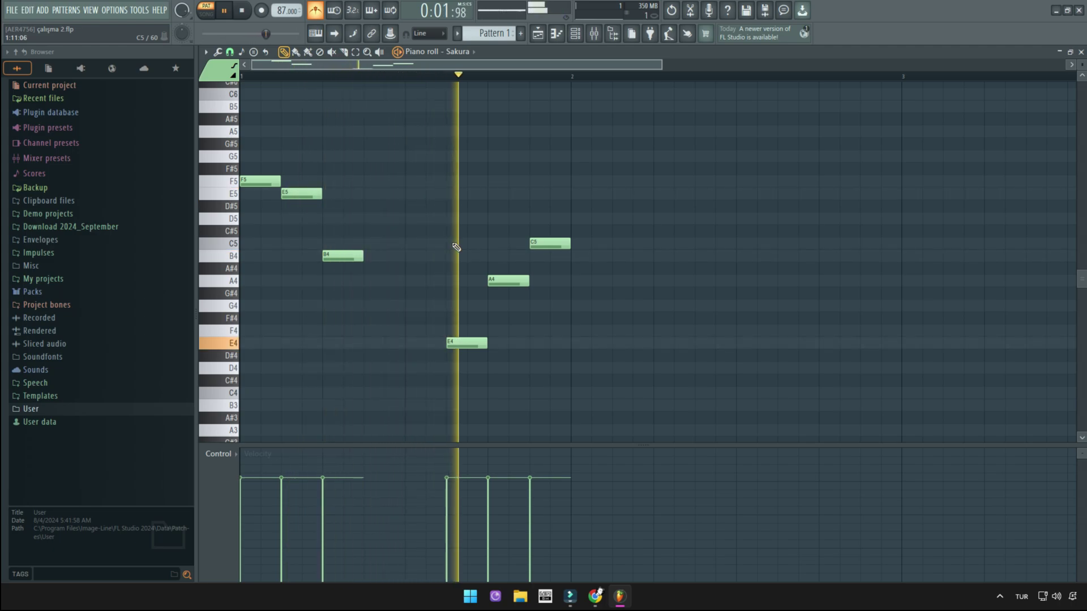
key("space")
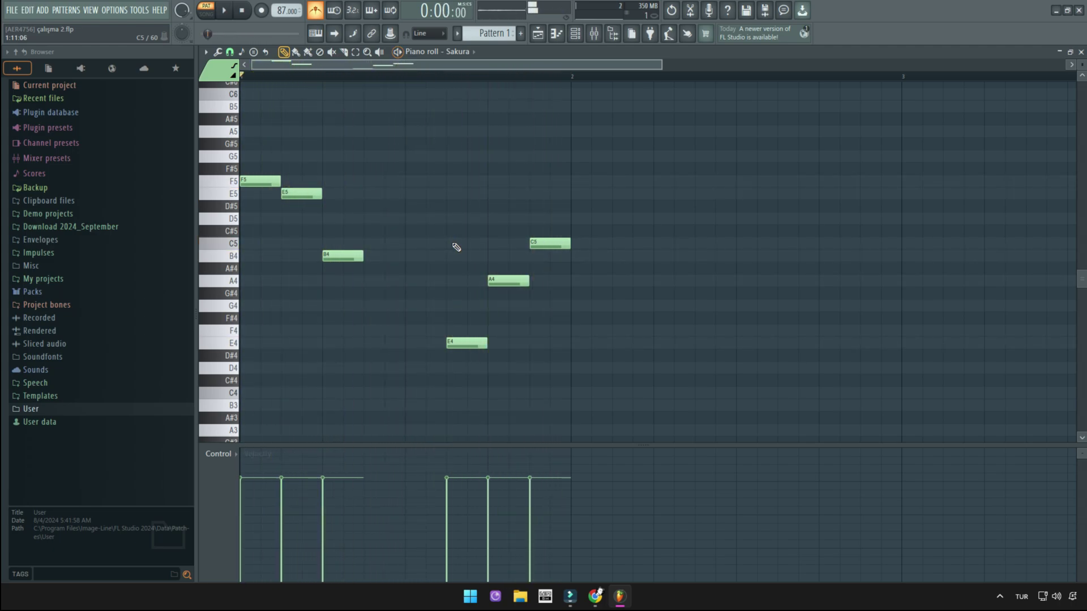
Step: Find the 707 Cowbell sample in the Packs > Drums > Percussion folder, preview it and open it in a new channel
scroll(456, 247, "up", 2)
scroll(456, 247, "up", 1)
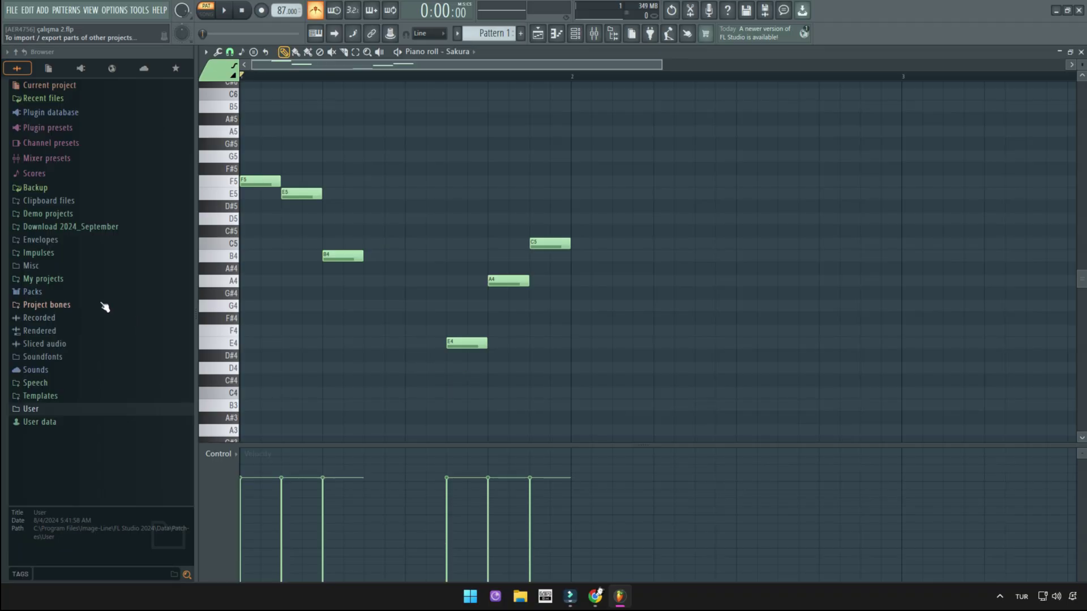
left_click(41, 292)
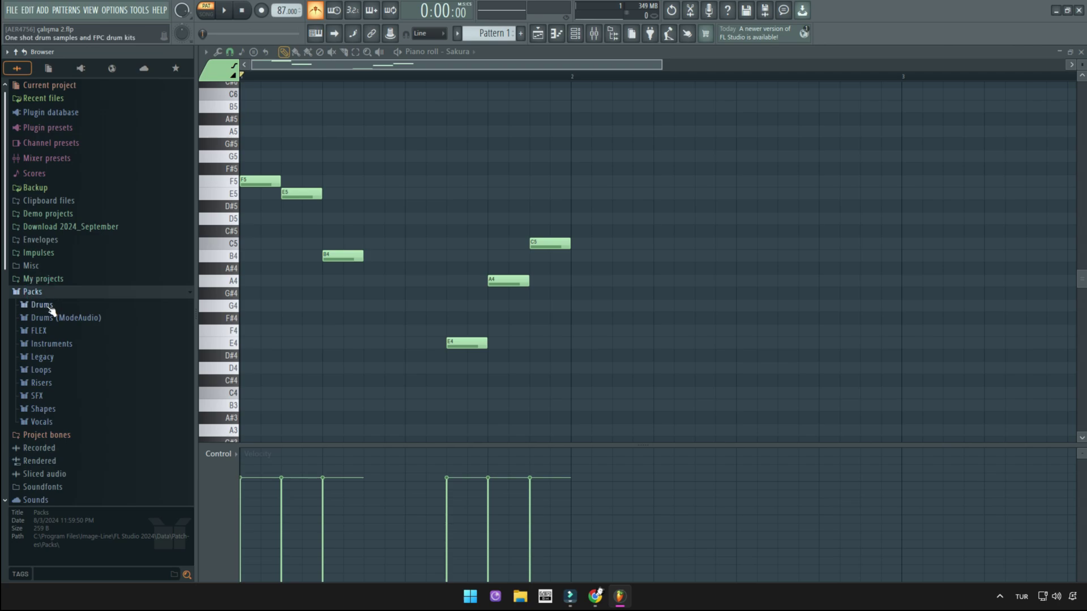
left_click(53, 307)
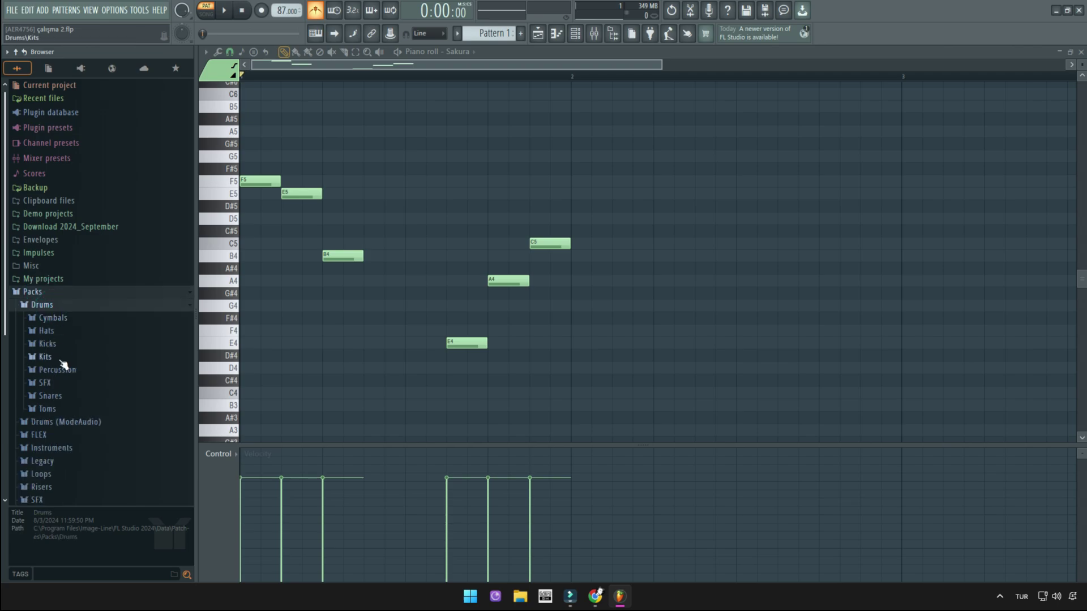
left_click(56, 370)
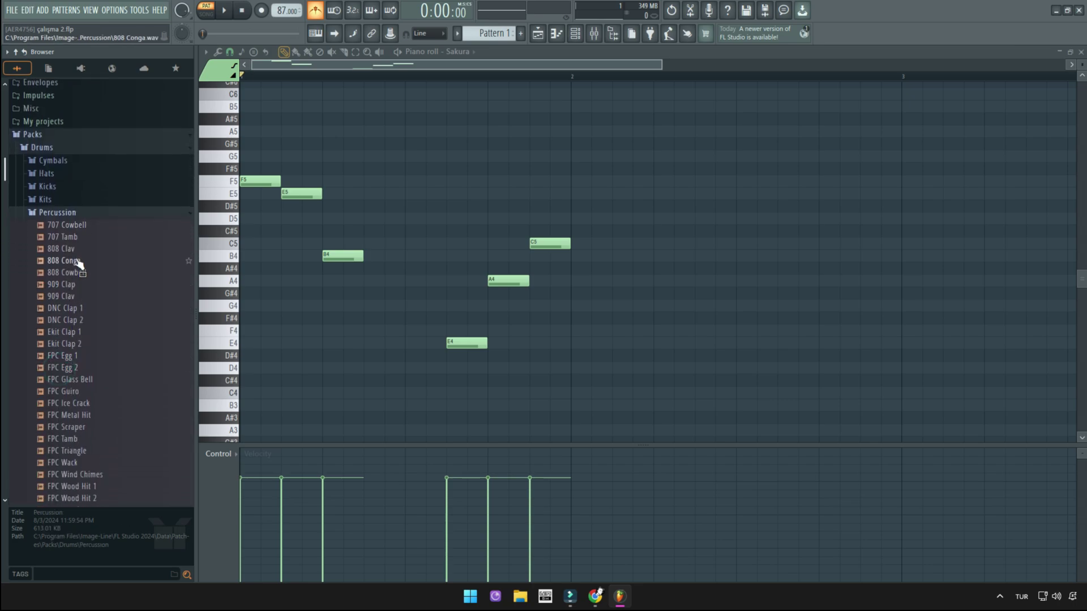
left_click(80, 225)
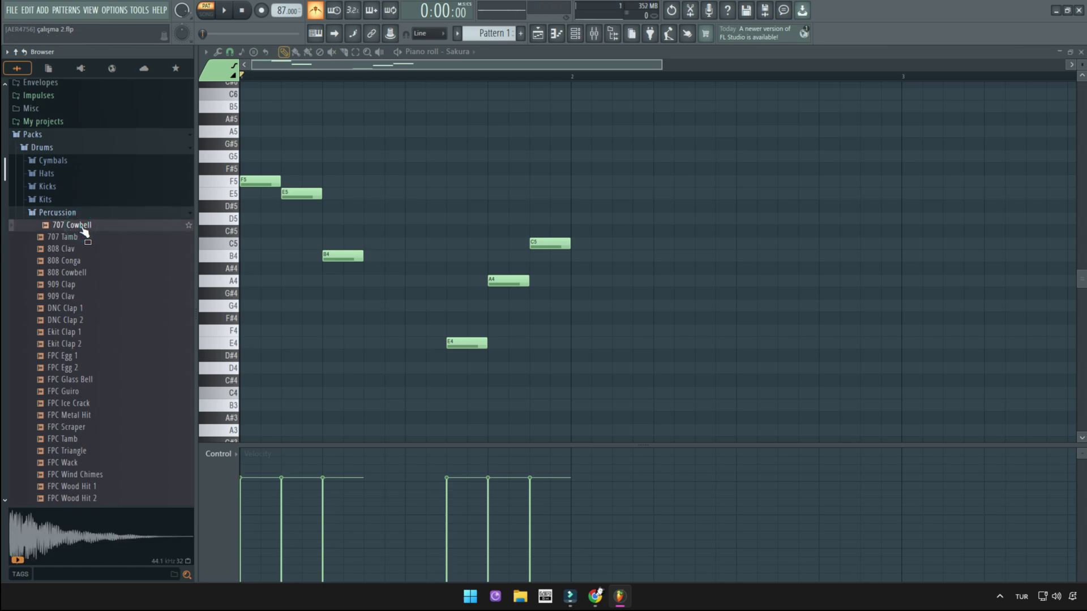
right_click(81, 227)
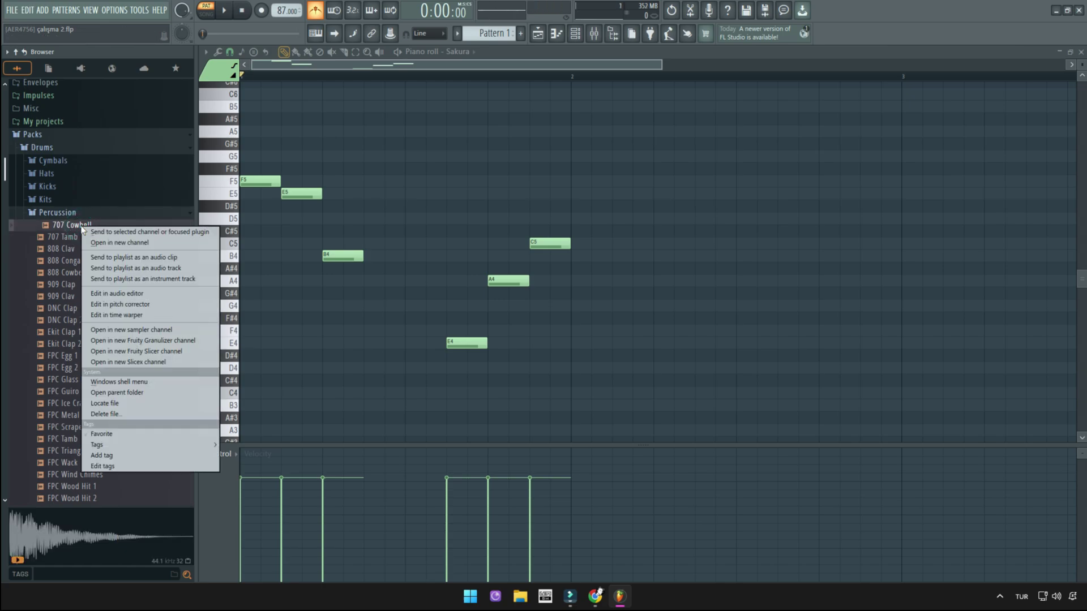
left_click(161, 245)
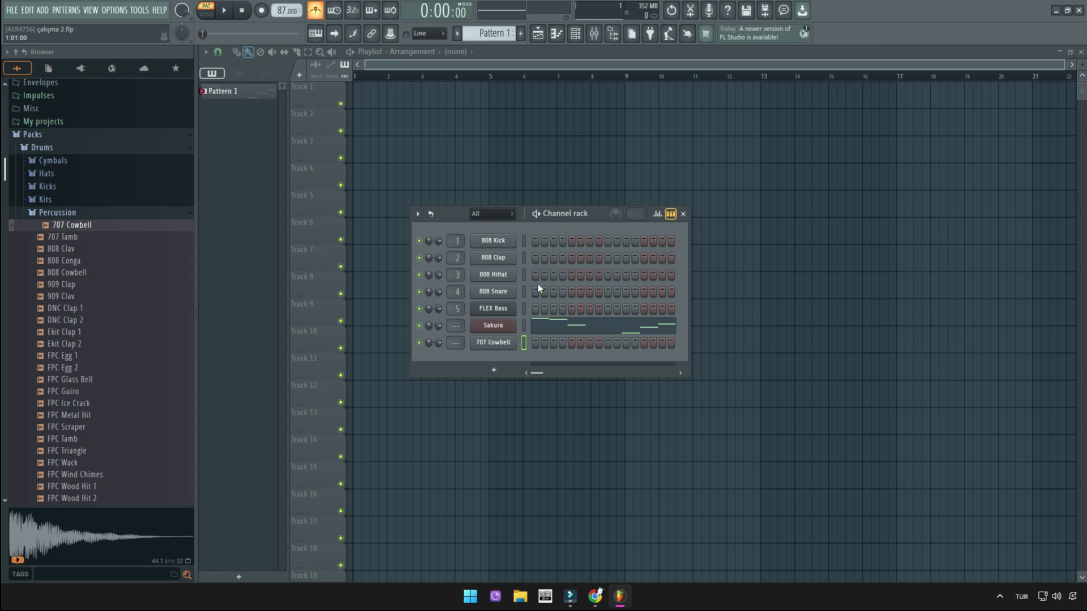
Step: Copy the Sakura channel's melody notes to the 707 Cowbell channel
left_click(524, 327)
left_click(524, 342)
key("ctrl+v")
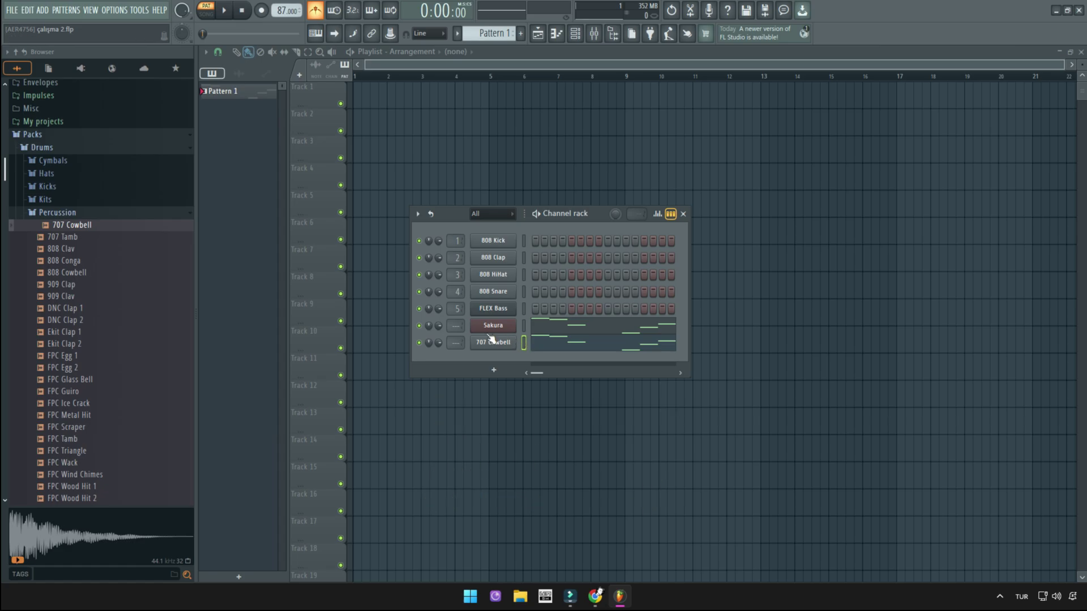
Step: Mute the Sakura channel and play the pattern to hear the cowbell alone
left_click(420, 326)
key("space")
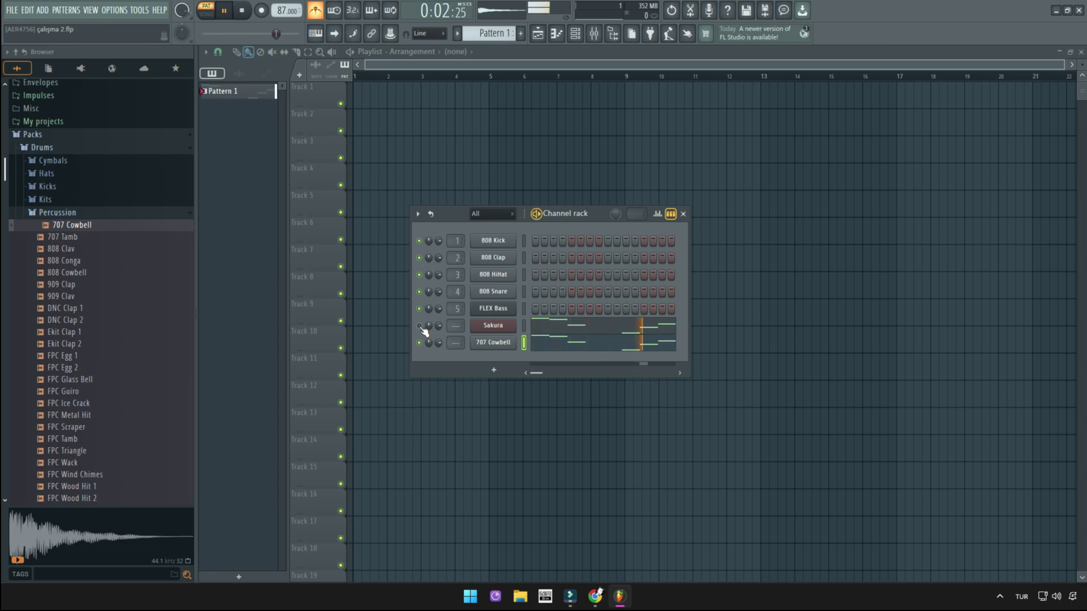
key("space")
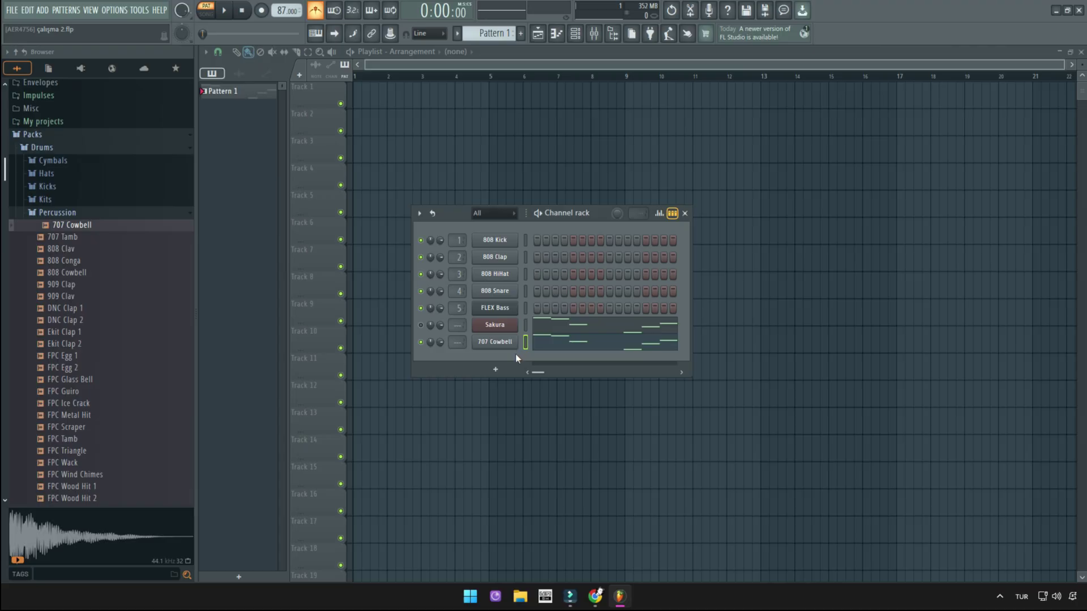
Step: In the 707 Cowbell piano roll, move every note to C5 while keeping its timing
right_click(506, 346)
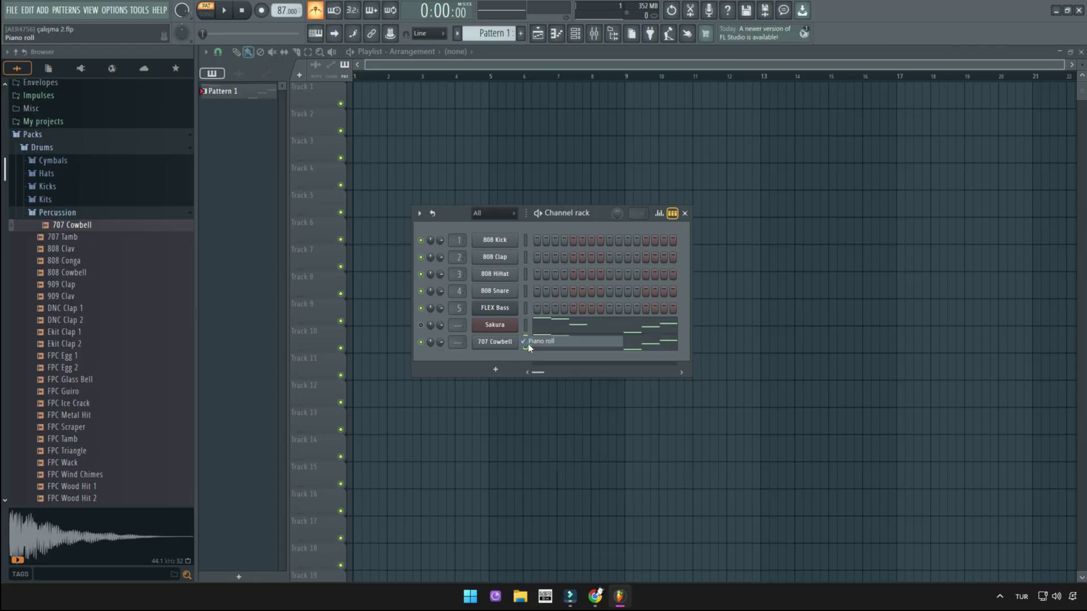
left_click(529, 341)
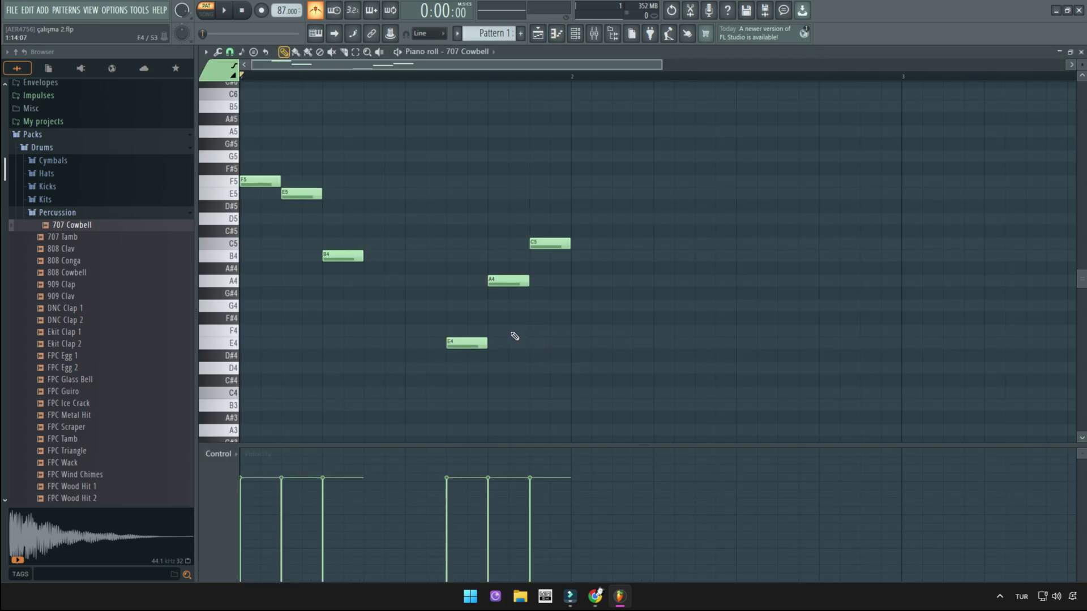
left_click(259, 180)
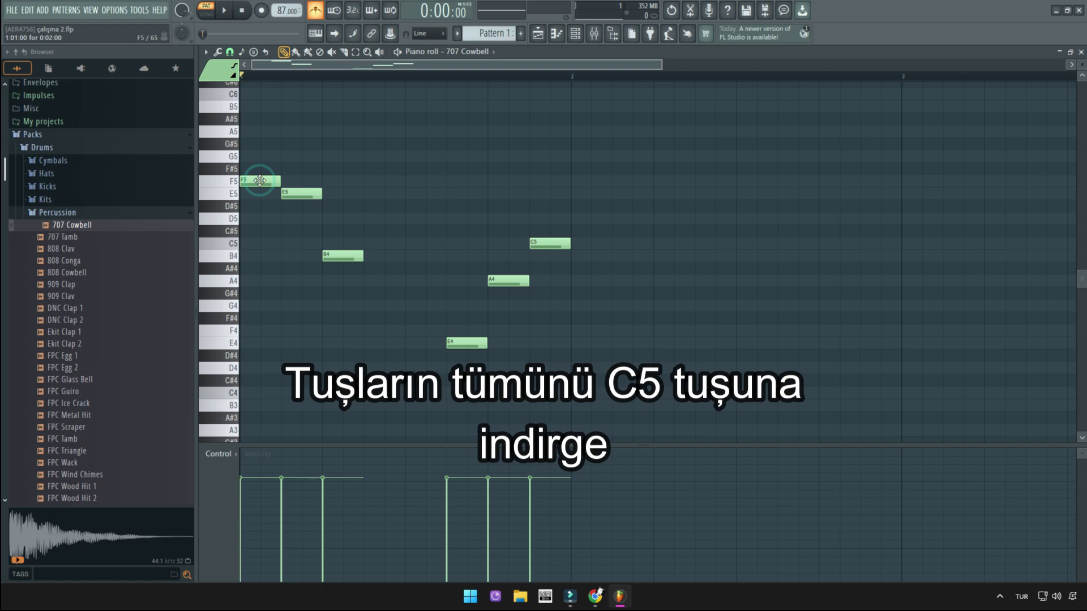
left_click_drag(260, 180, 260, 243)
left_click_drag(296, 193, 337, 243)
left_click_drag(458, 342, 458, 243)
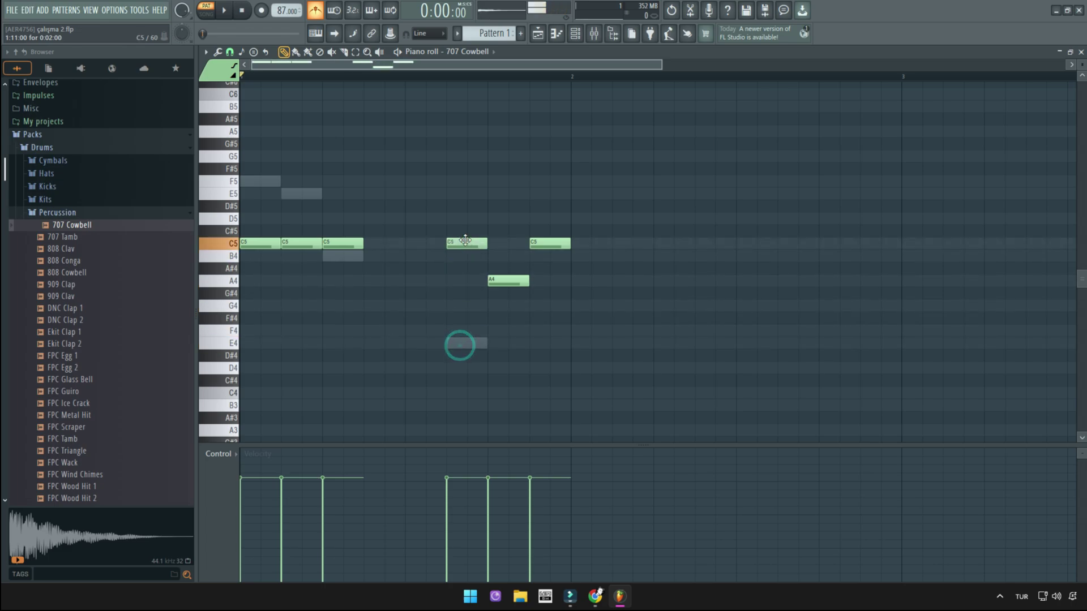
left_click_drag(505, 282, 505, 244)
Step: Play back the single-pitch cowbell rhythm, stop it and turn off the metronome
key("space")
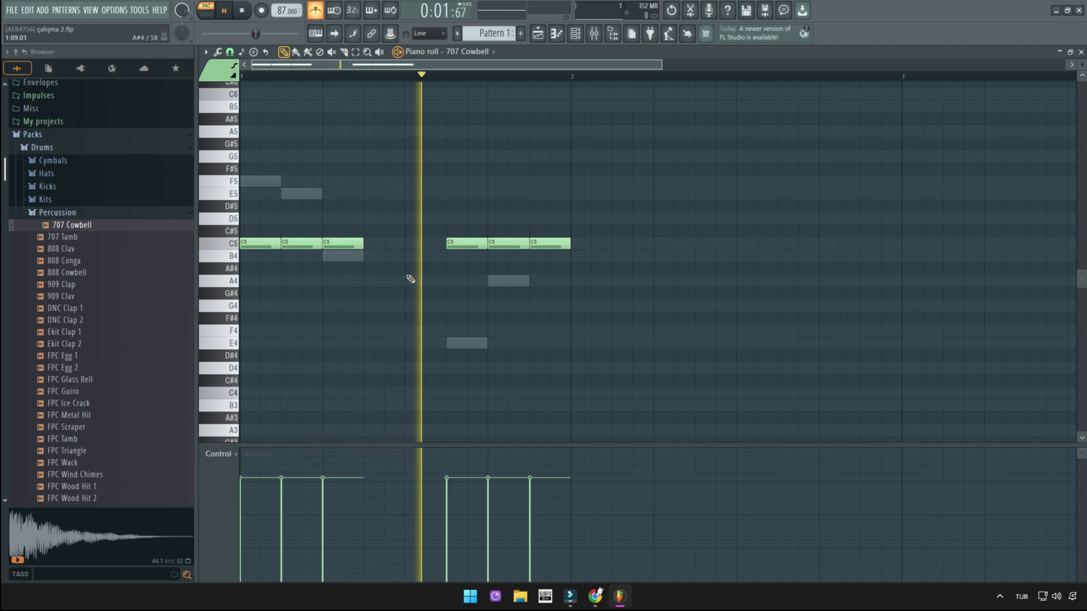
key("space")
left_click(316, 11)
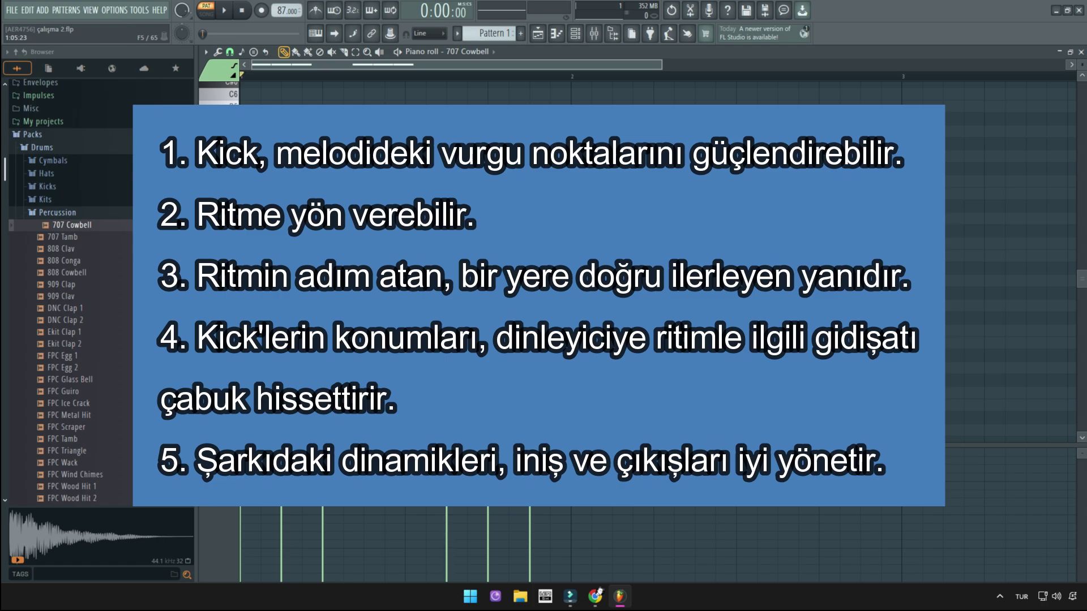
Step: Load the Grv Kick 11 sample from the Drums pack's Kicks folder into a new channel
left_click(575, 35)
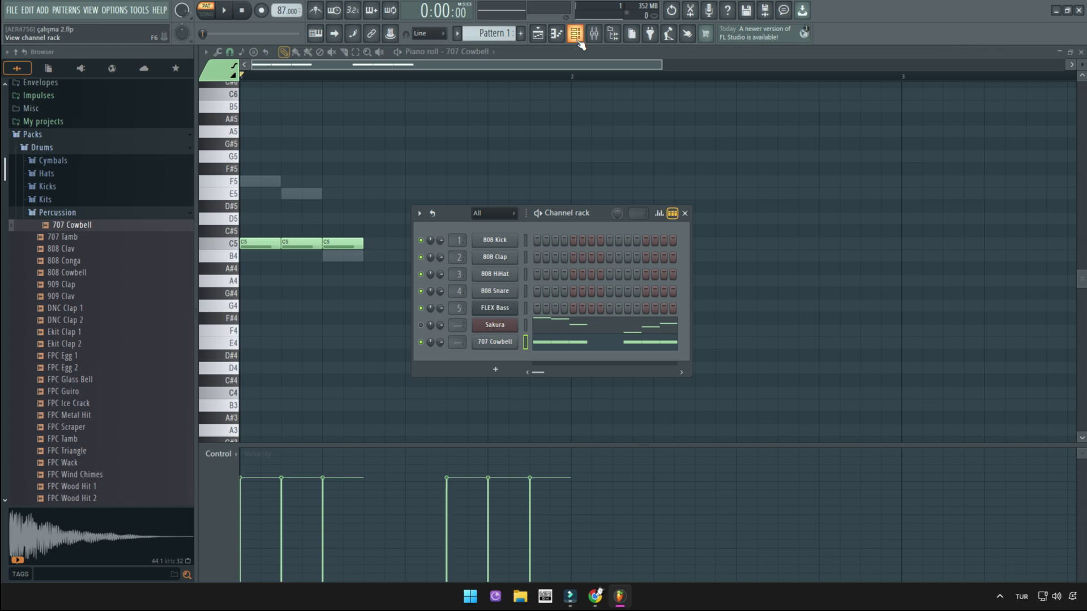
left_click(52, 214)
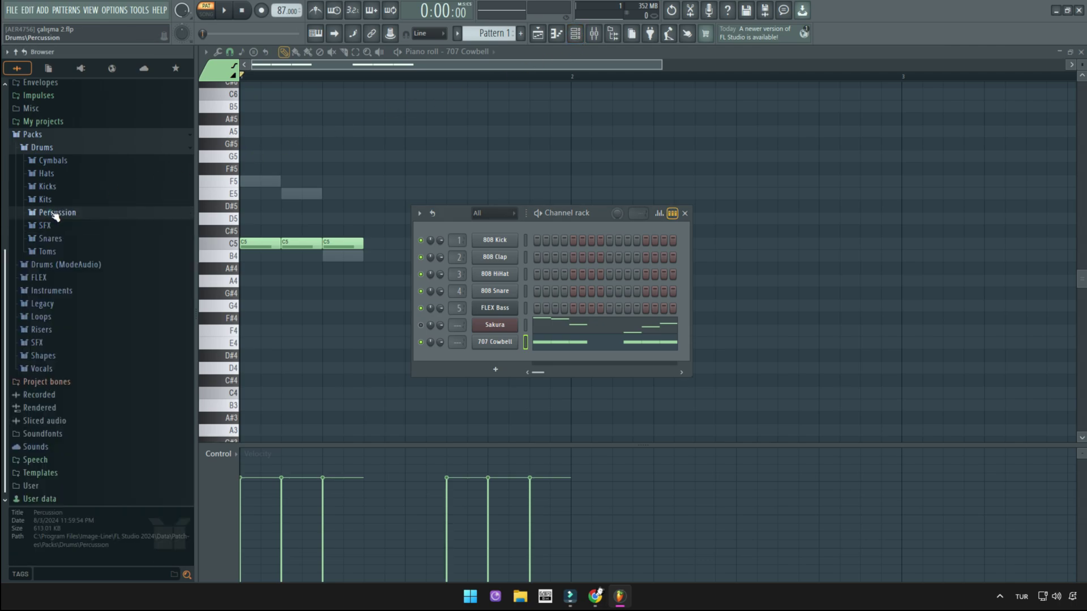
left_click(50, 192)
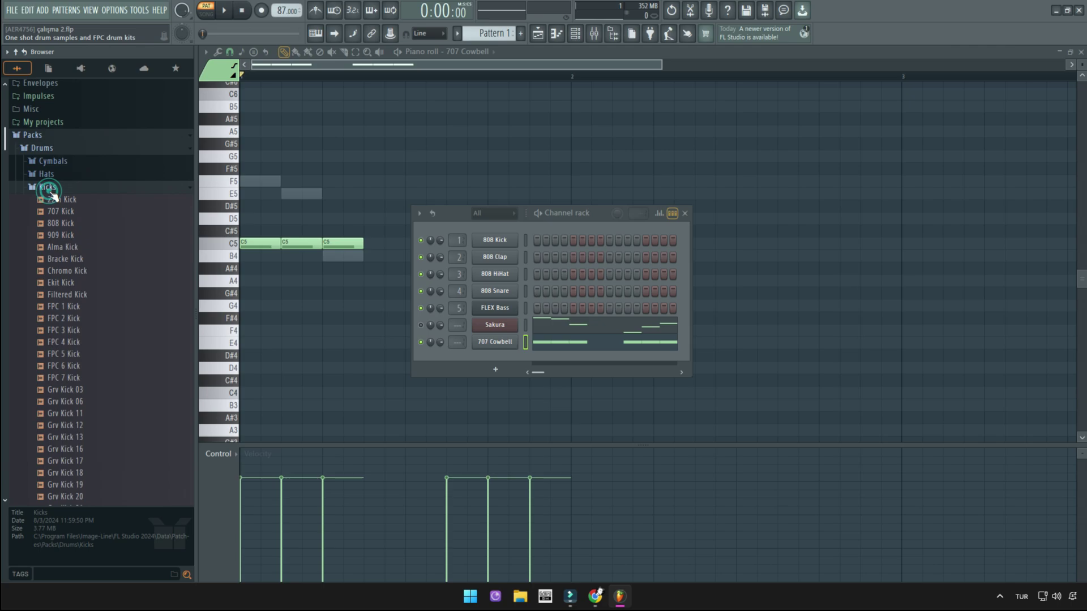
scroll(52, 195, "down", 4)
left_click(66, 272)
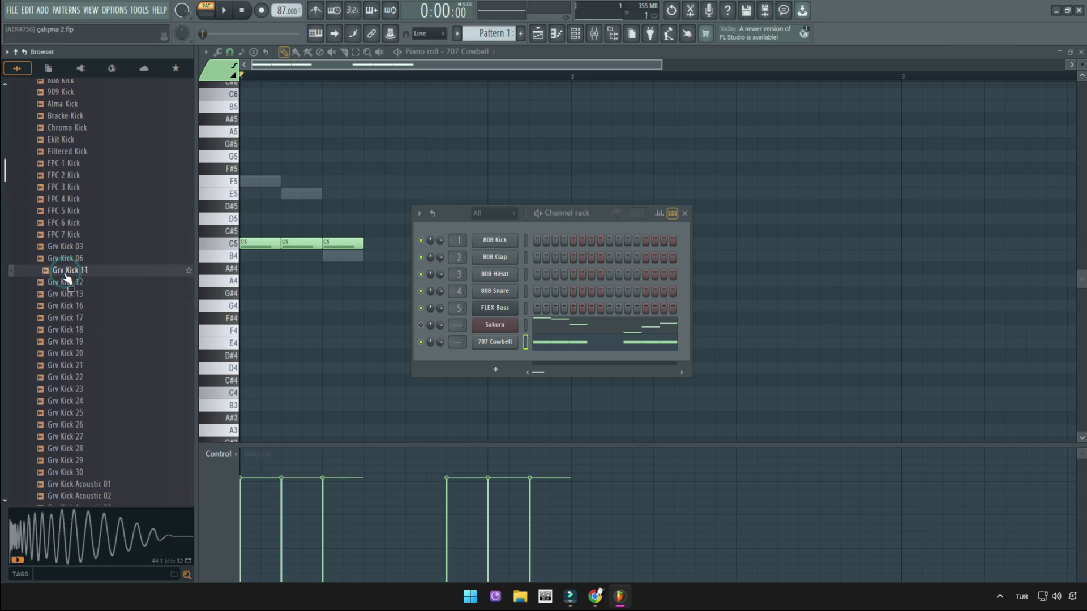
right_click(95, 271)
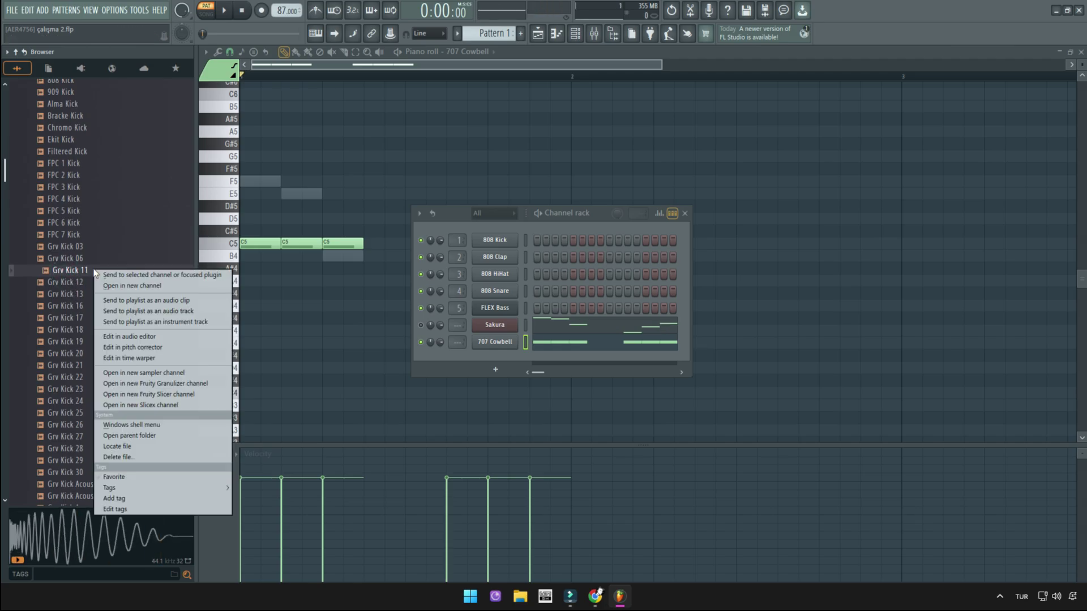
left_click(108, 286)
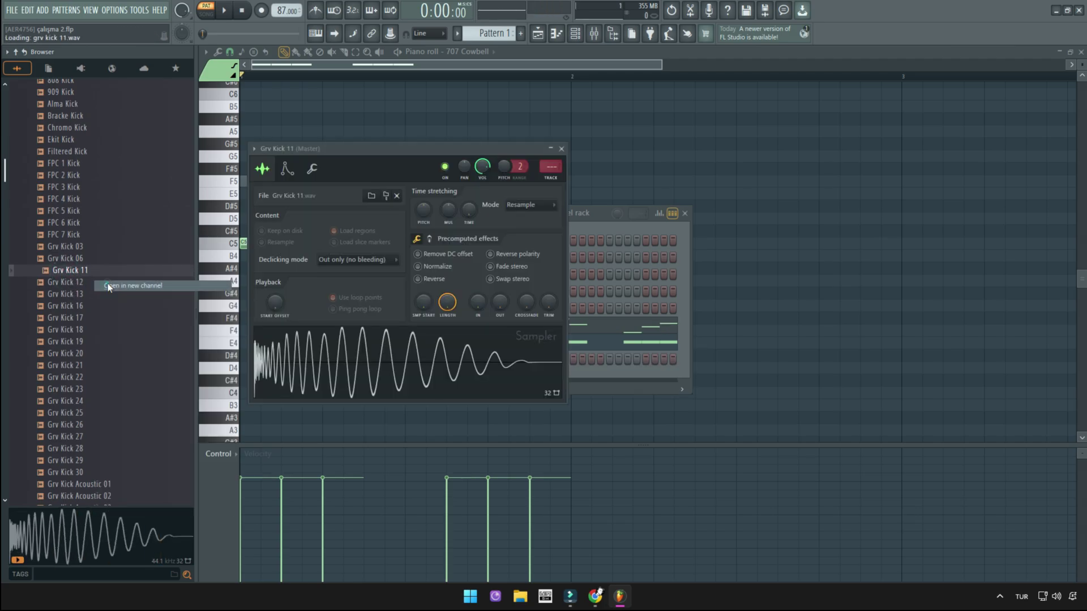
left_click(561, 149)
Step: Copy the 707 Cowbell channel's C5 notes to the Grv Kick 11 channel
left_click(525, 342)
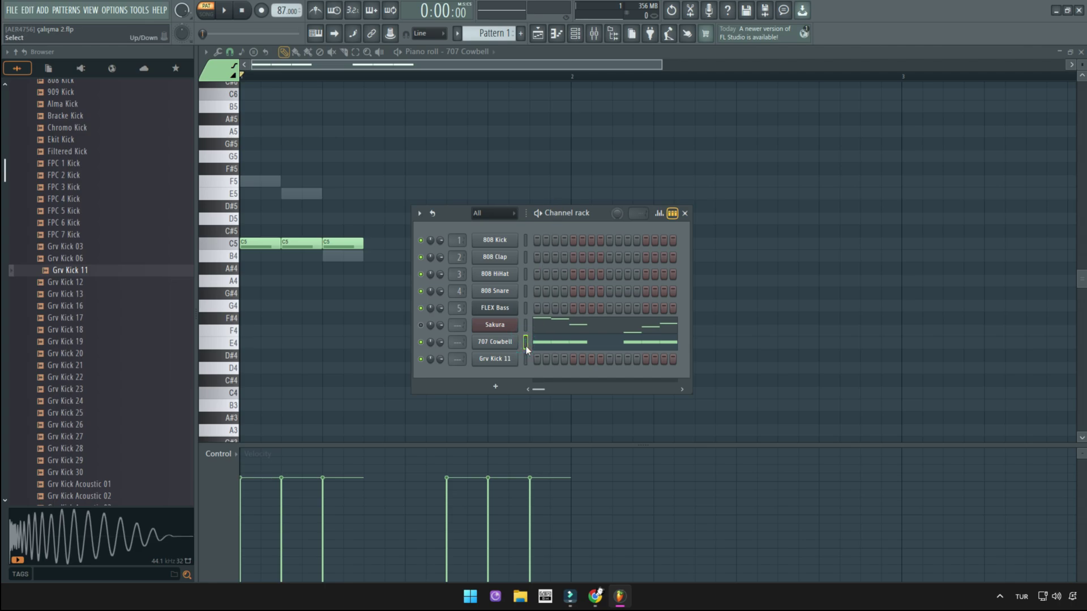
left_click(526, 359)
key("ctrl+v")
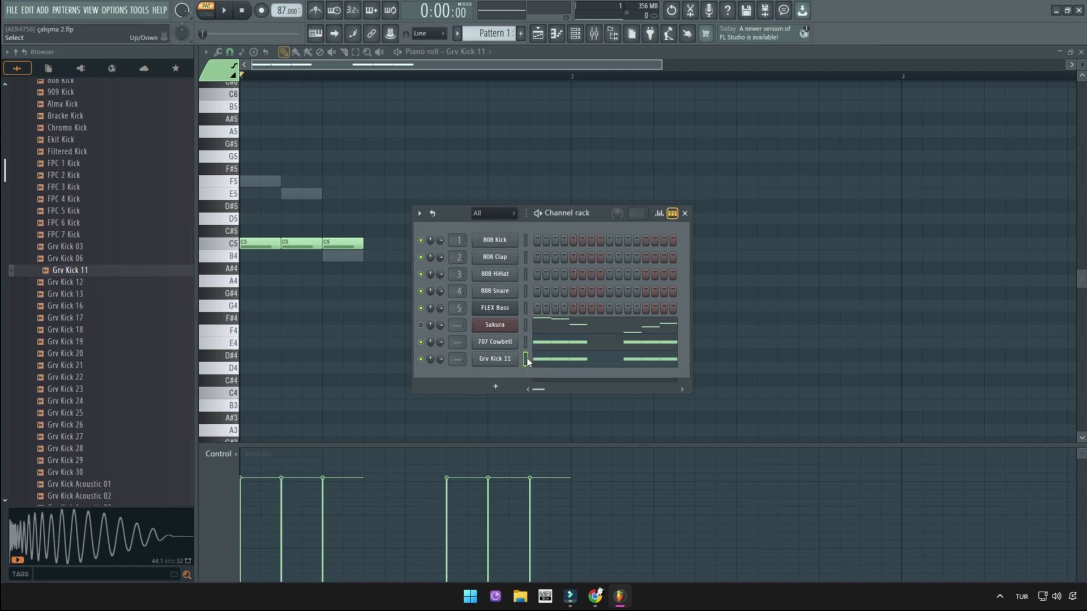
Step: Unmute the Sakura channel, mute 707 Cowbell, and play the melody with the kick before stopping
left_click(420, 325)
left_click(421, 342)
key("space")
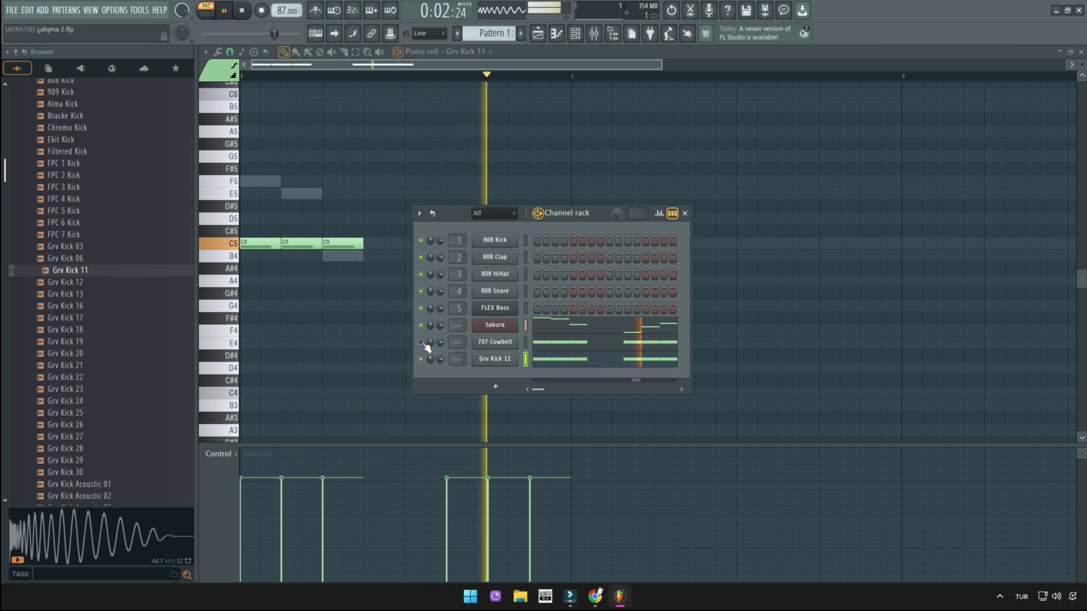
key("space")
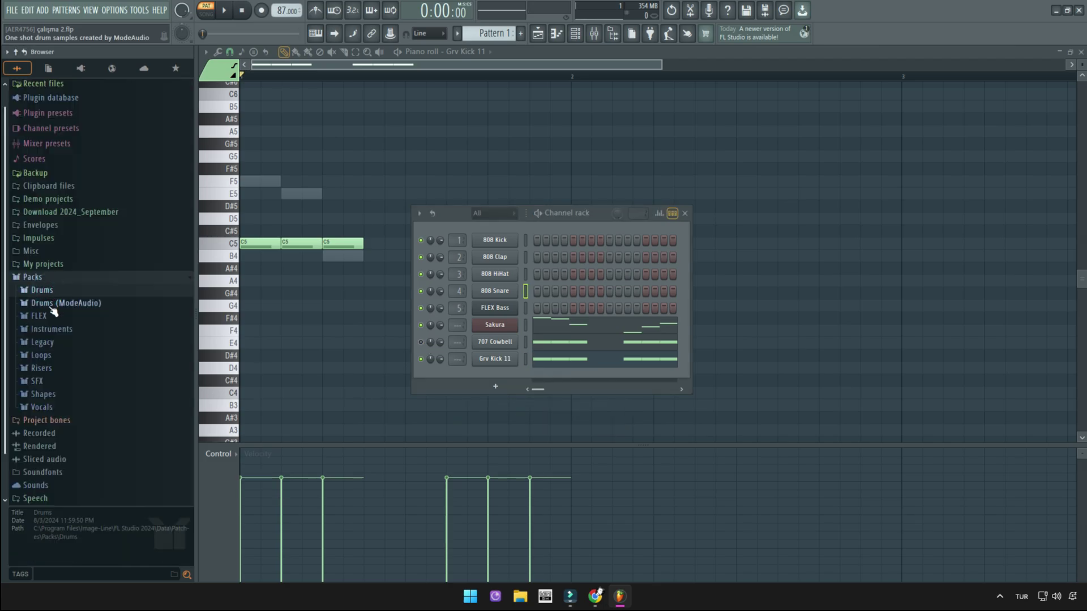
Step: Load Attack Clap 04 from the Drums (ModeAudio) Claps folder into a new channel
left_click(59, 305)
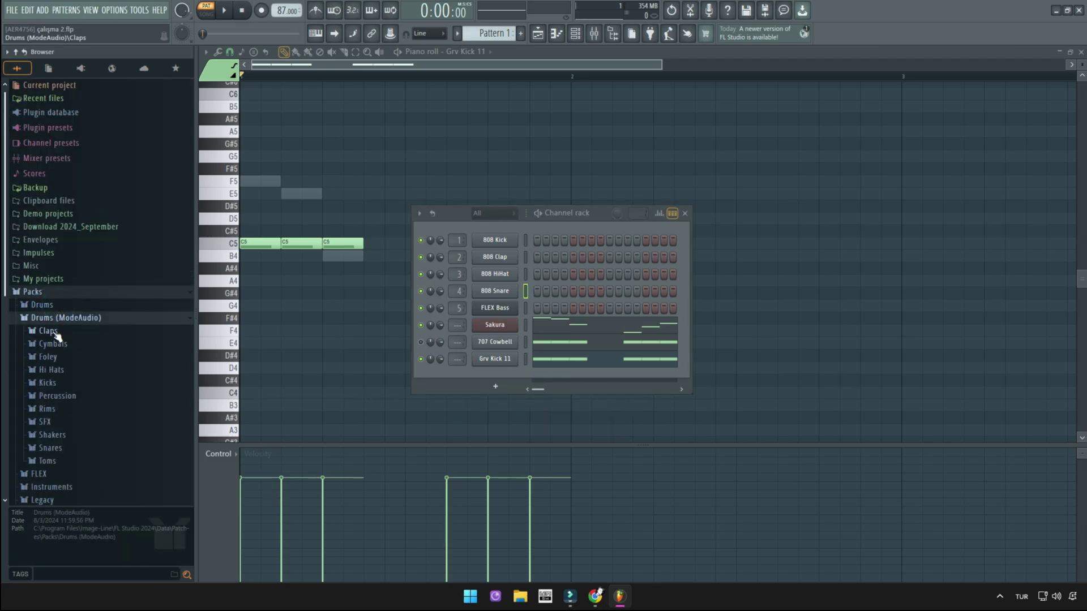
left_click(50, 330)
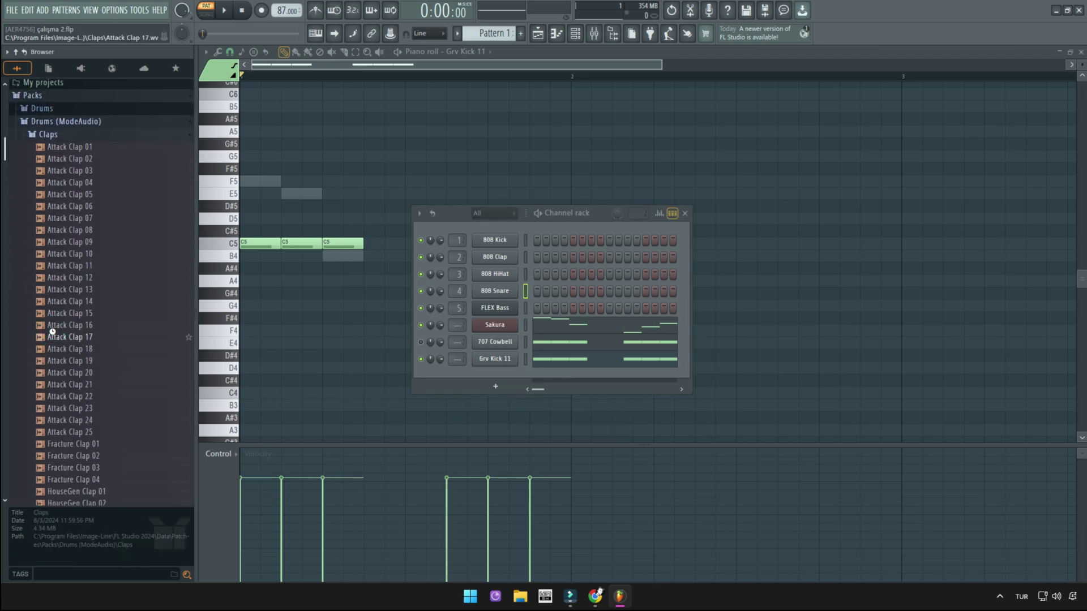
left_click_drag(67, 183, 72, 192)
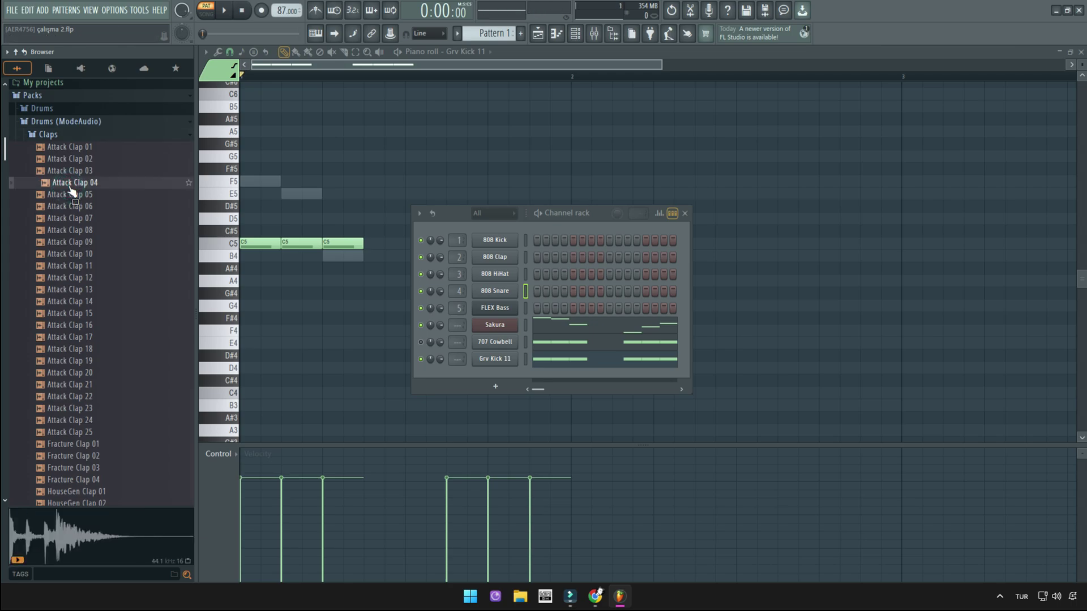
right_click(69, 187)
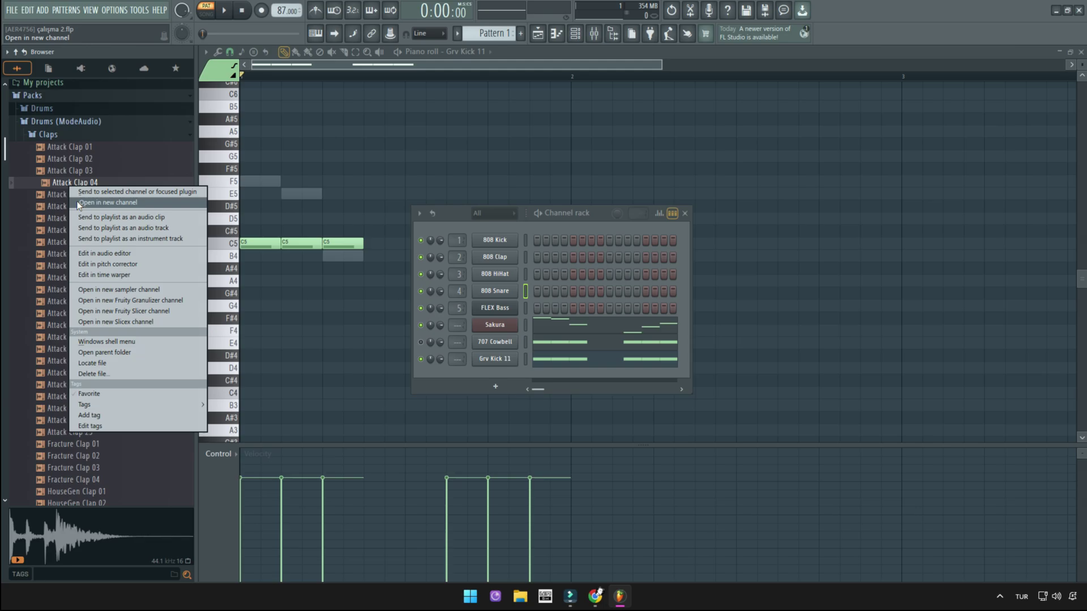
left_click(79, 202)
Step: In the Attack Clap 04 piano roll, place two-step C5 notes on steps 5 and 13, and audition the pattern
right_click(516, 374)
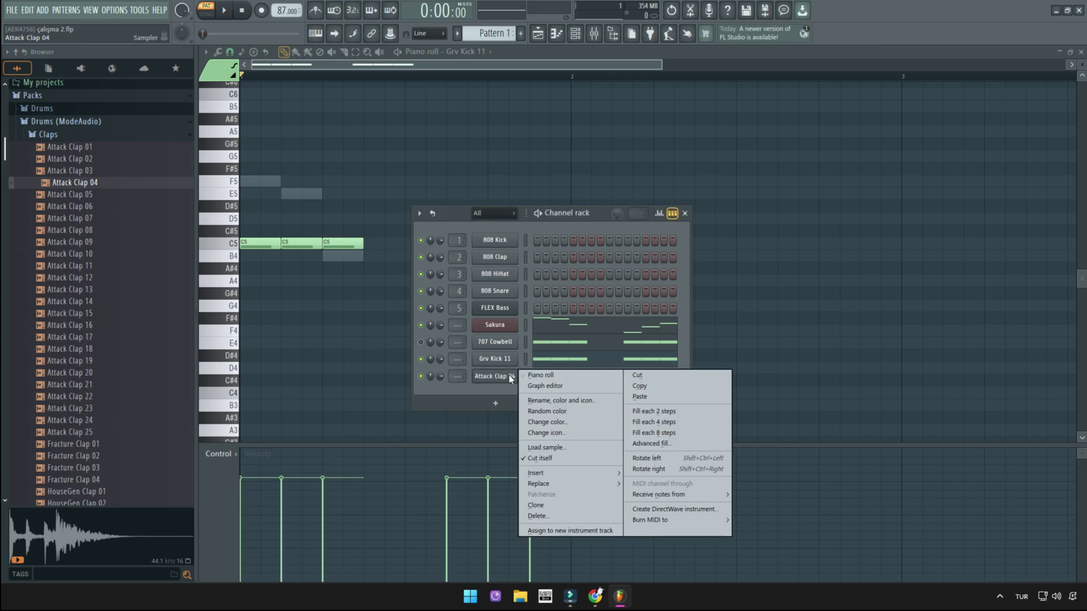
left_click(542, 376)
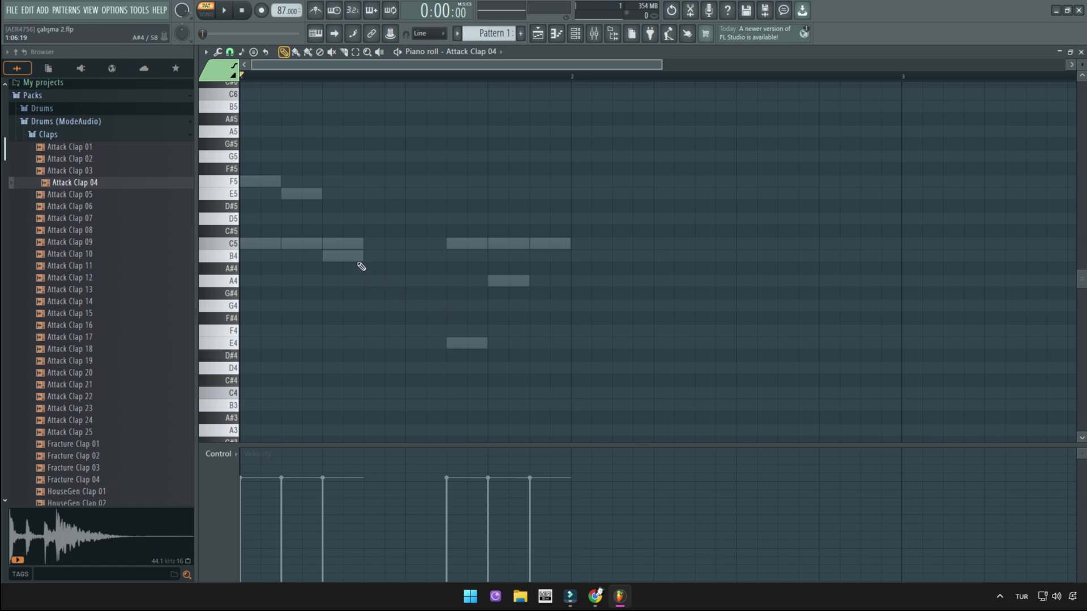
key("space")
key("space")
left_click(330, 245)
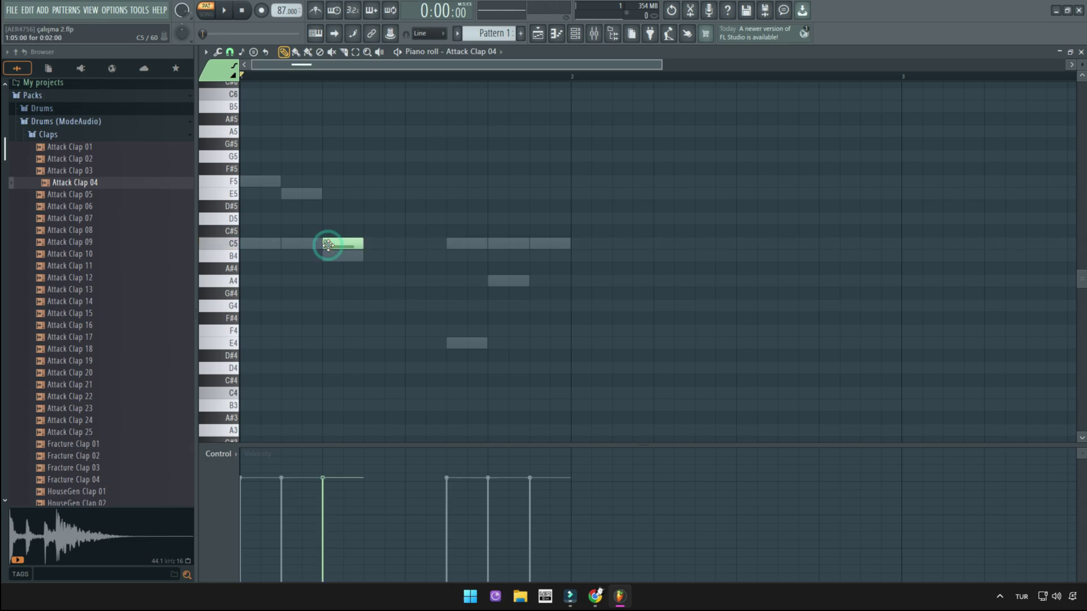
left_click(489, 245)
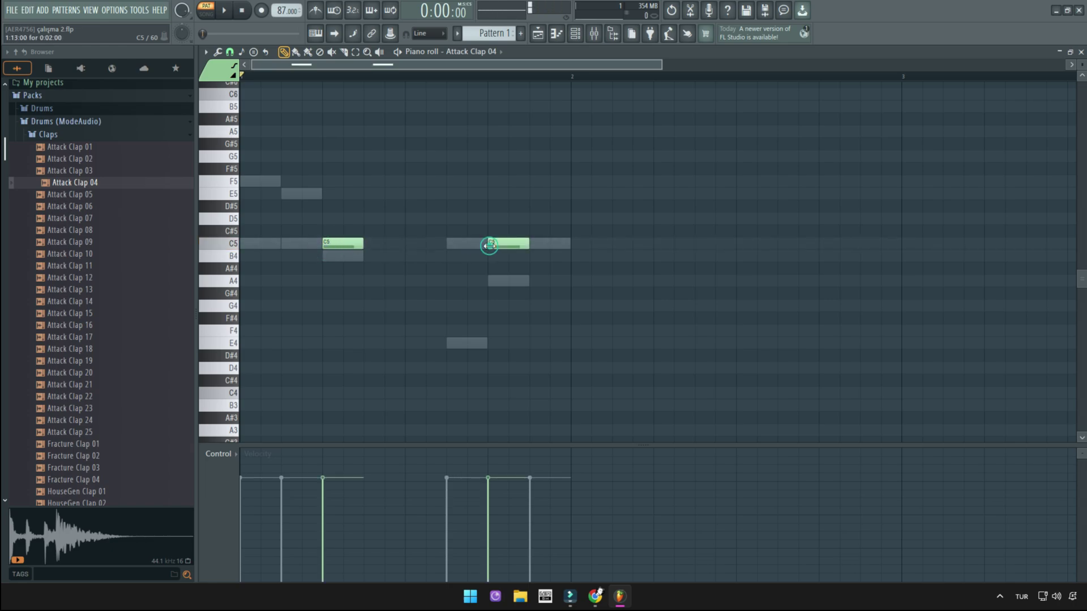
key("space")
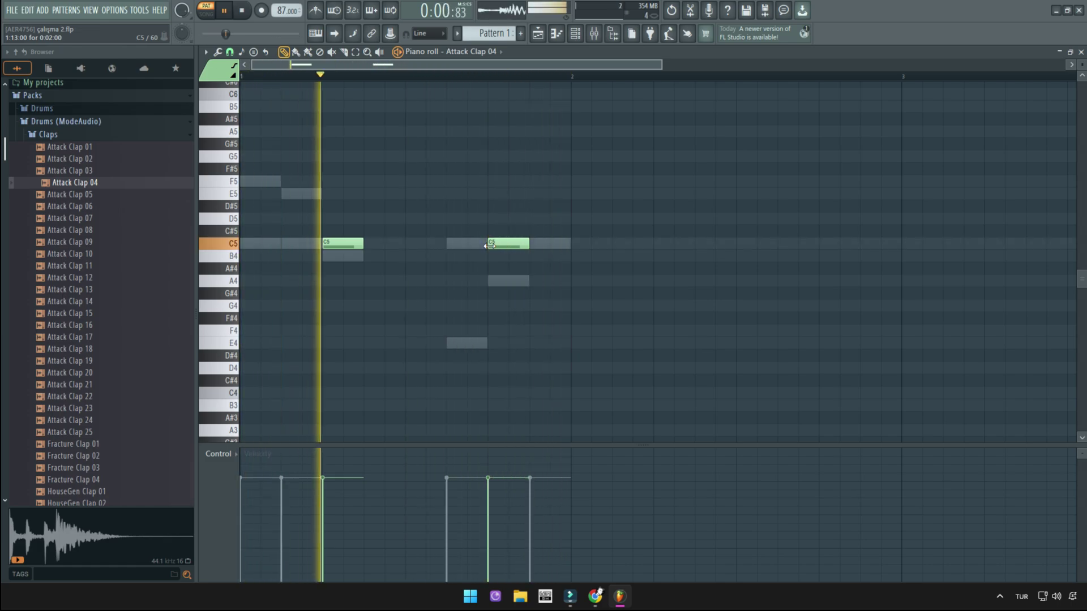
key("space")
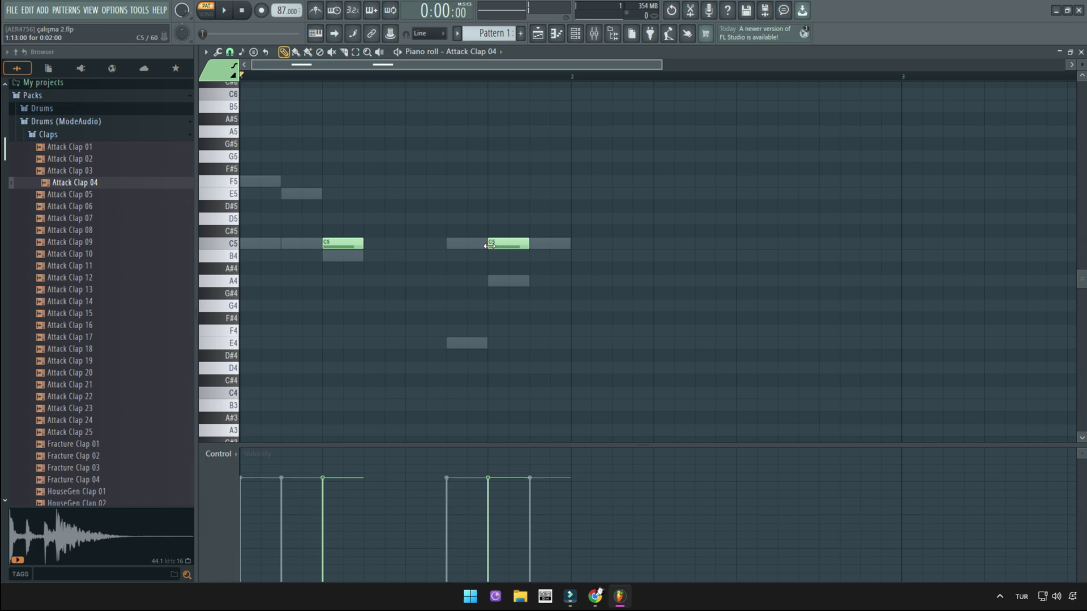
Step: In the Grv Kick 11 piano roll, delete the two kick notes that coincide with the claps on steps 5 and 13
left_click(575, 33)
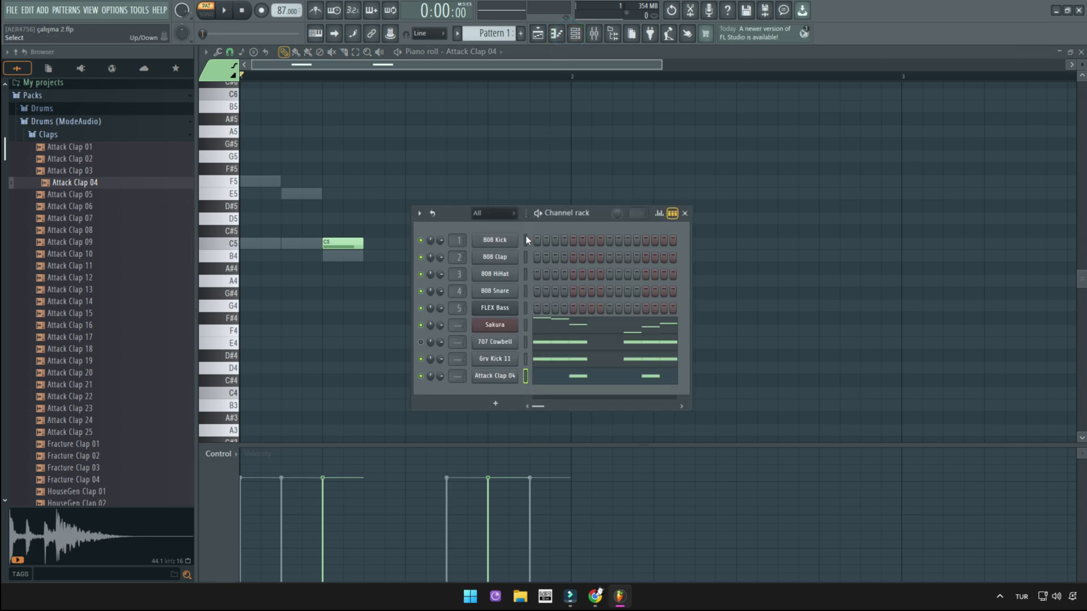
right_click(511, 357)
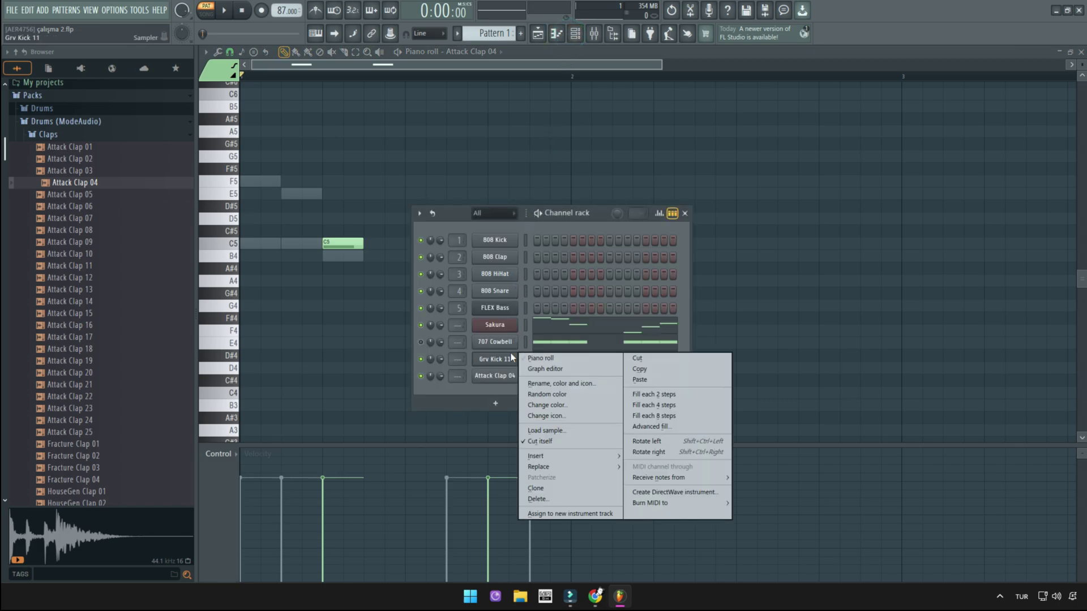
left_click(538, 358)
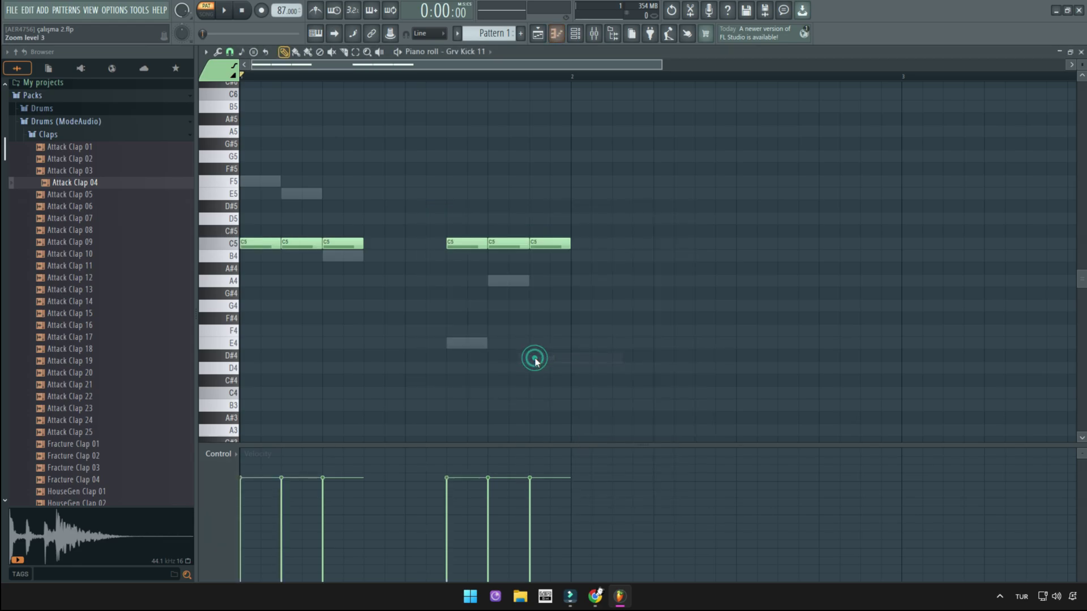
right_click(341, 247)
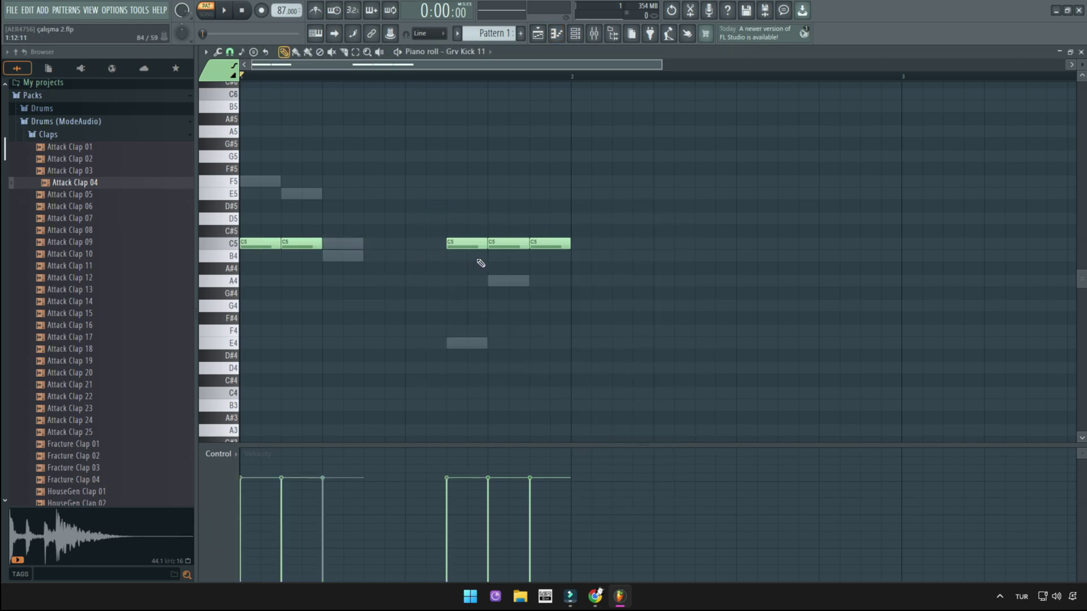
key("space")
right_click(507, 247)
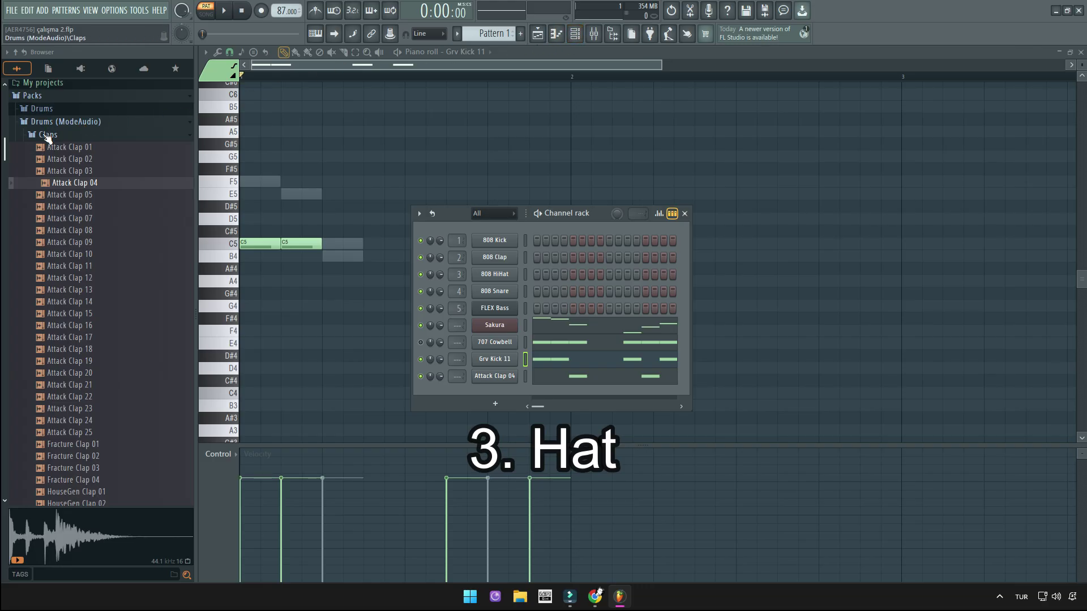
Step: Load Attack Hat 01 from the Drums (ModeAudio) Hi Hats folder into a new channel
left_click(48, 134)
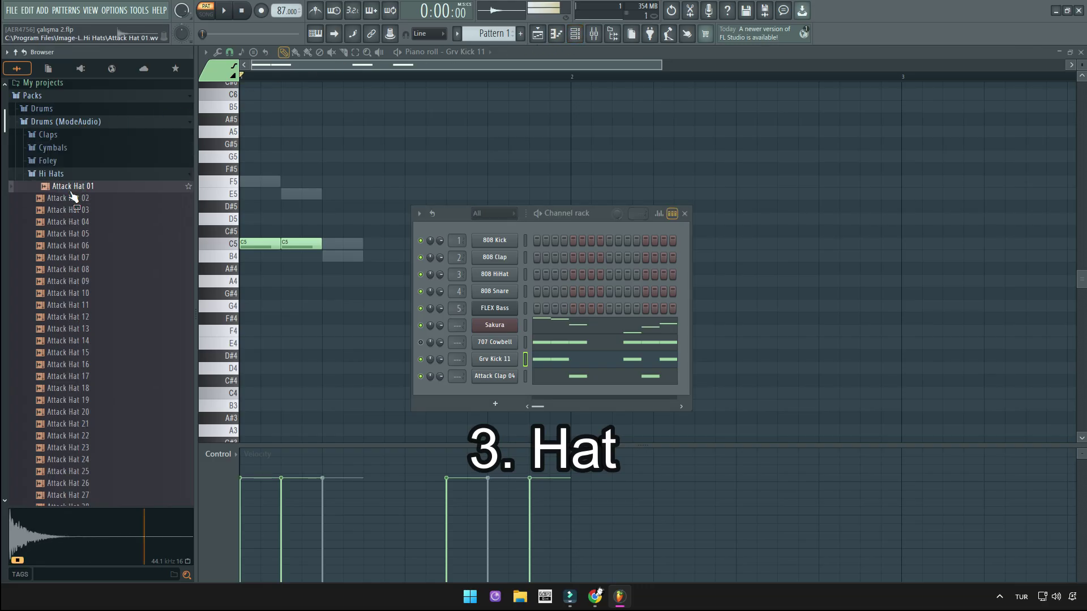
right_click(69, 188)
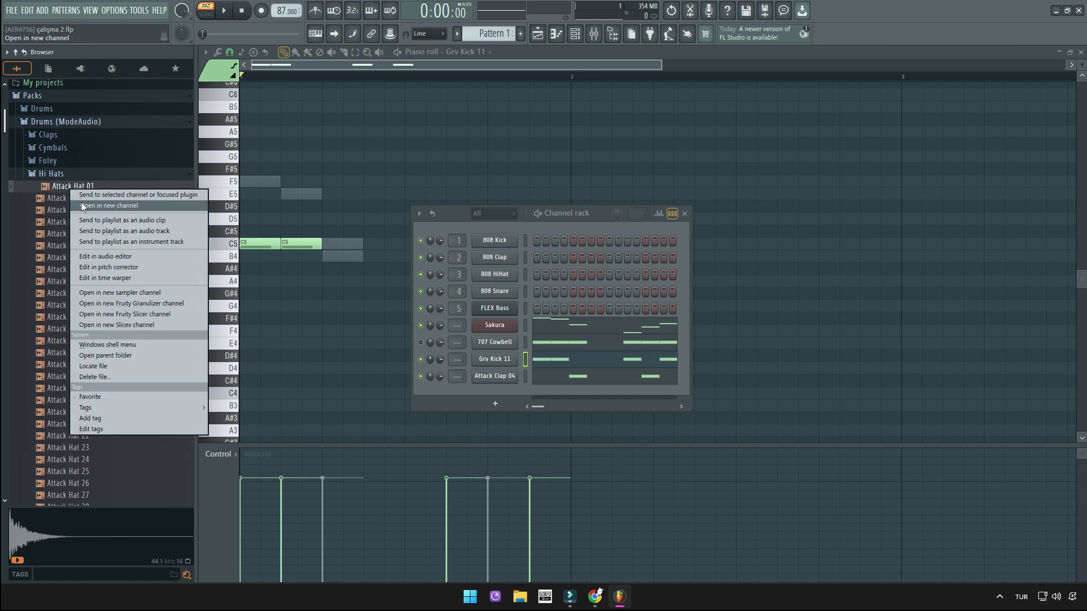
left_click(82, 205)
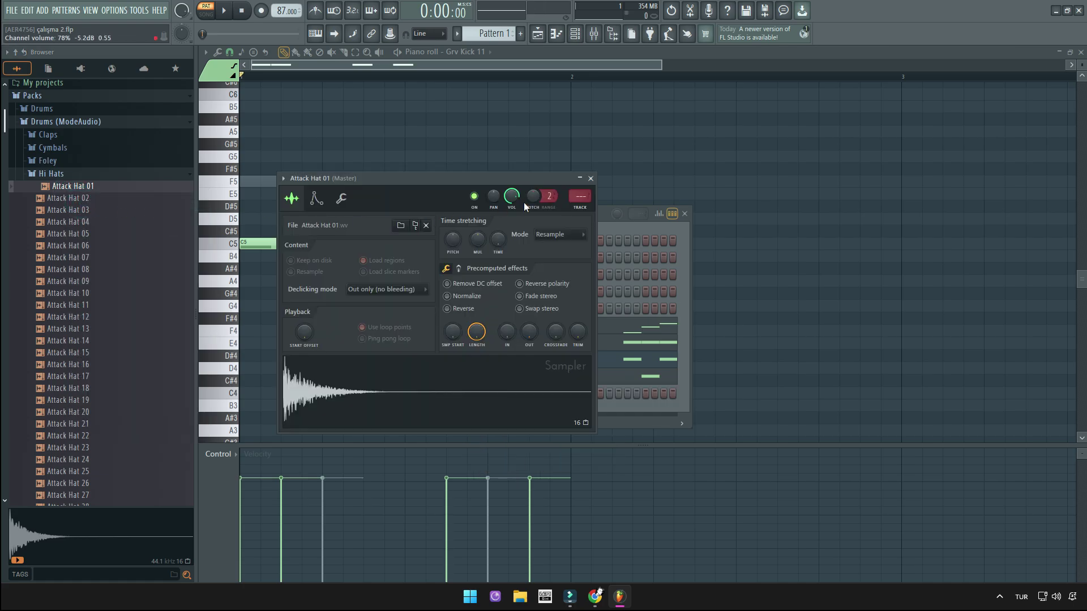
left_click(590, 180)
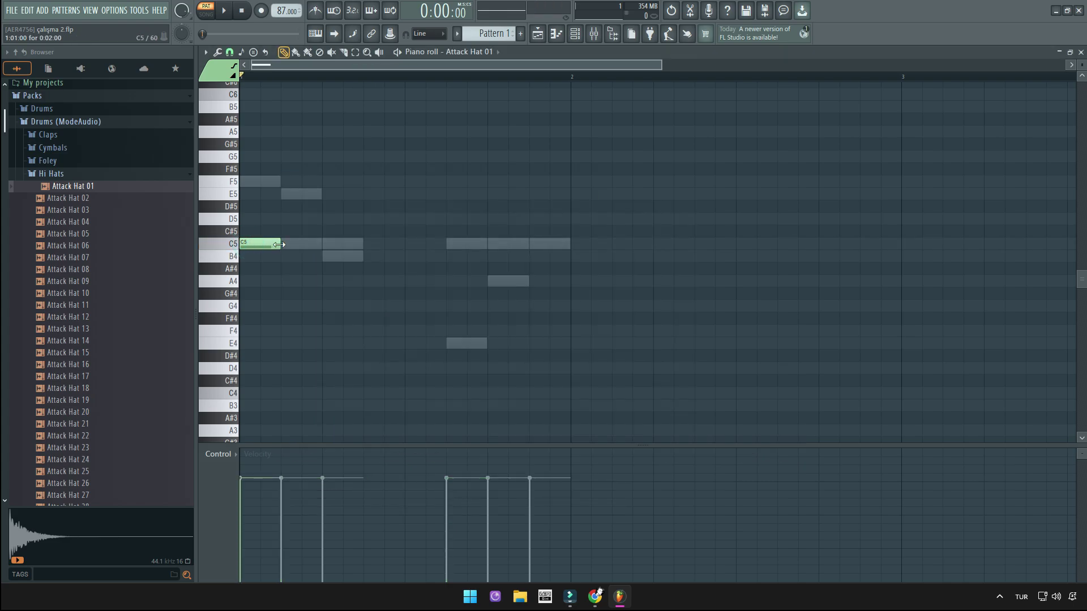
Step: Fill the Attack Hat 01 piano roll's first bar with one-step C5 notes on every second step, and audition the pattern
left_click_drag(279, 244, 269, 244)
left_click(283, 243)
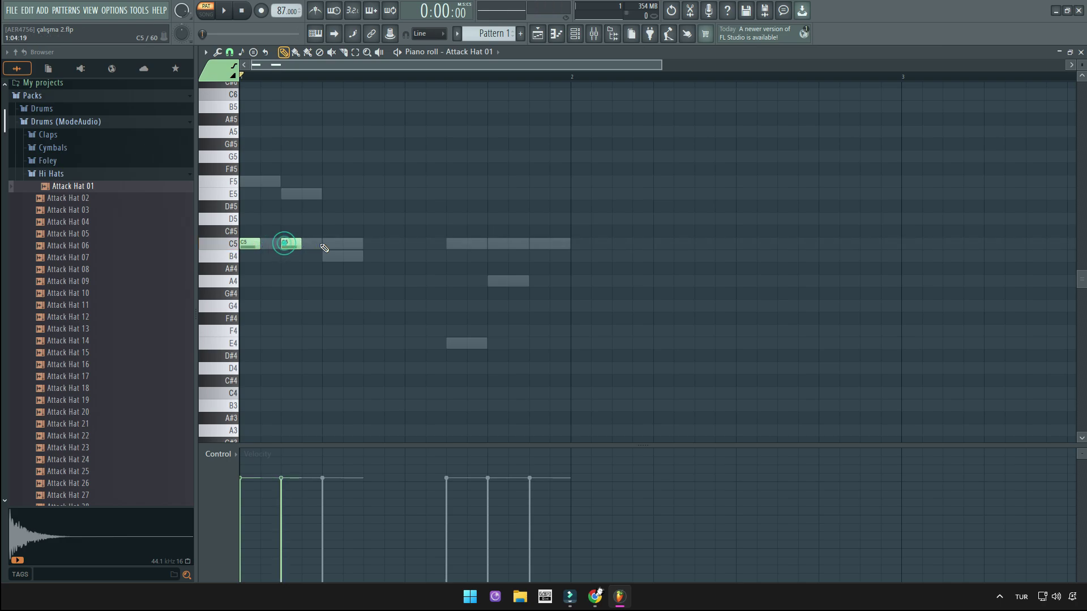
left_click(326, 245)
key("space")
key("space")
left_click(369, 244)
left_click(409, 244)
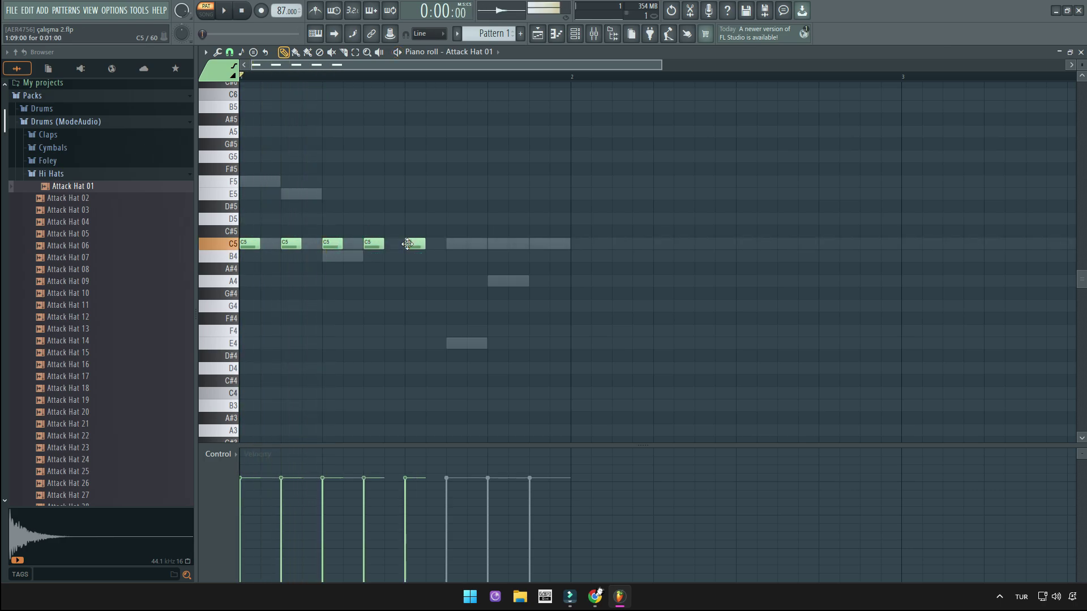
left_click(453, 244)
left_click(497, 244)
left_click(538, 244)
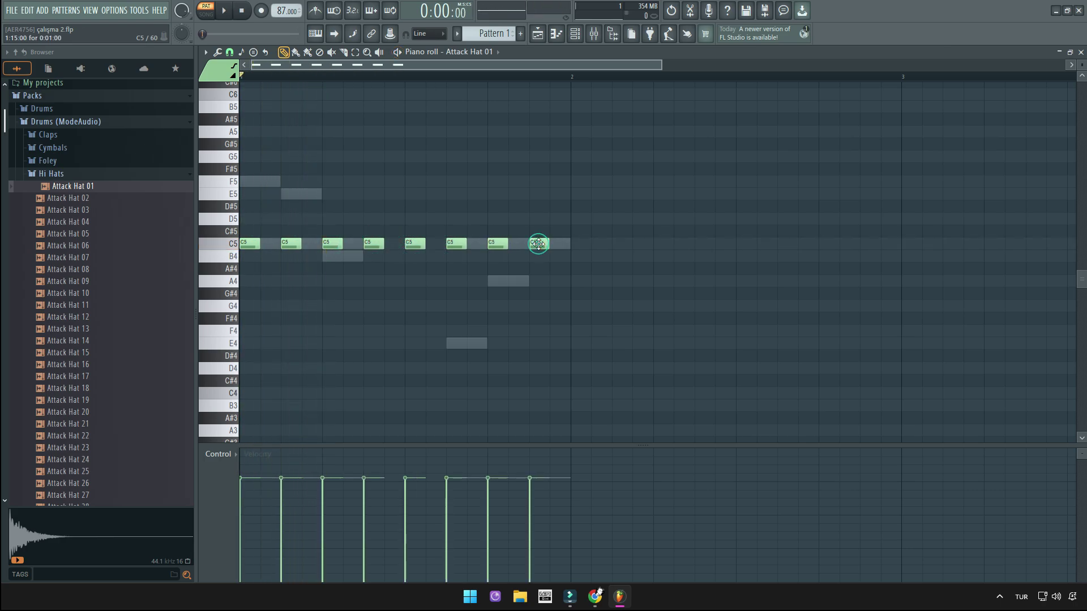
key("space")
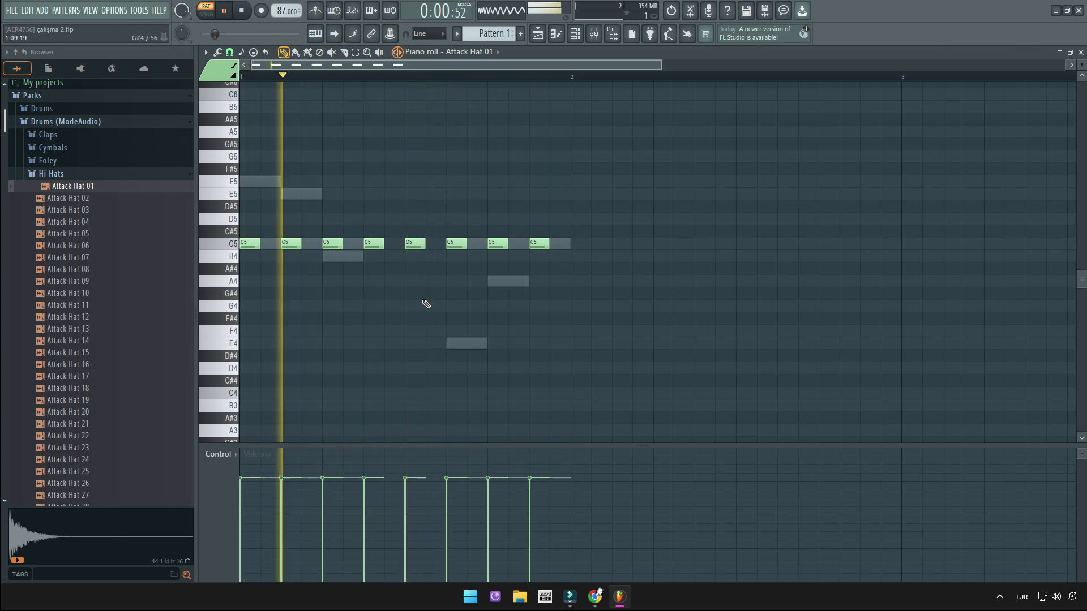
key("space")
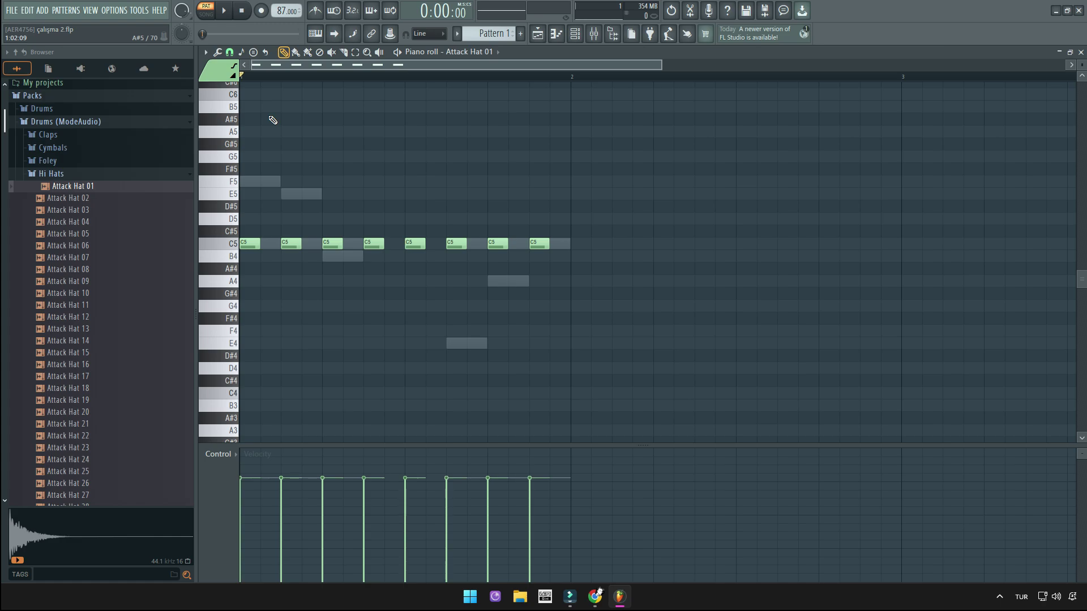
Step: Place one-step C6 hi-hat notes on every even step of the first bar, between the C5 notes, and audition the pattern
left_click(266, 95)
key("space")
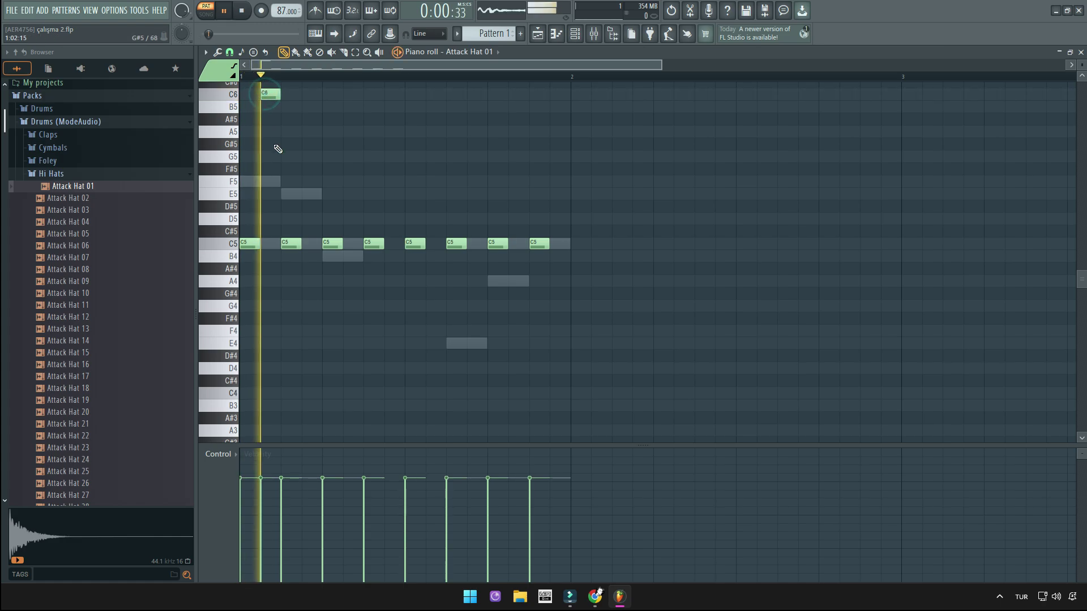
key("space")
key("space")
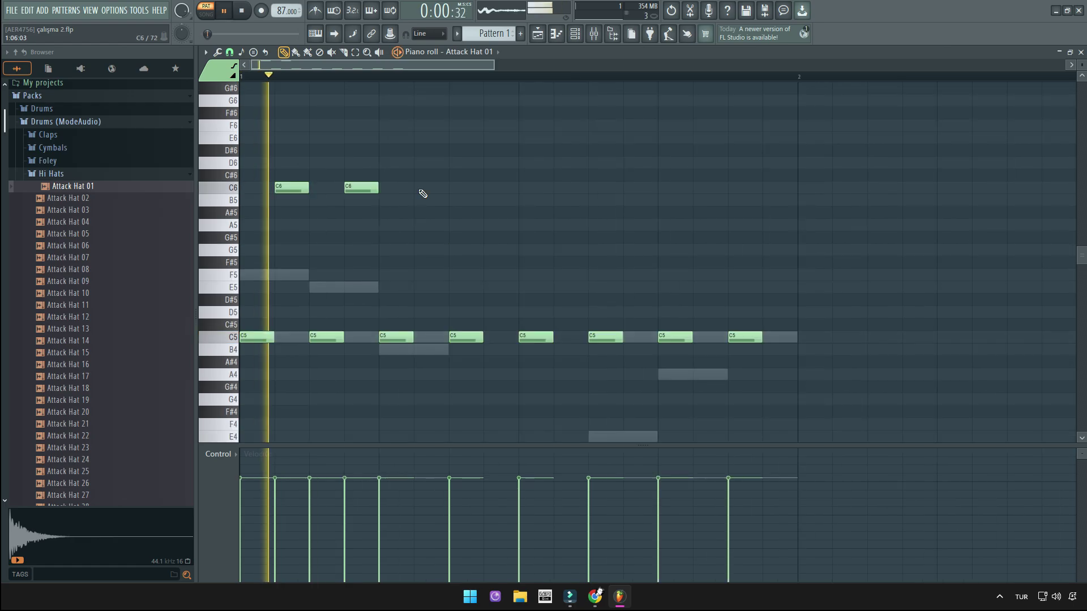
left_click(418, 189)
key("space")
scroll(245, 257, "up", 3)
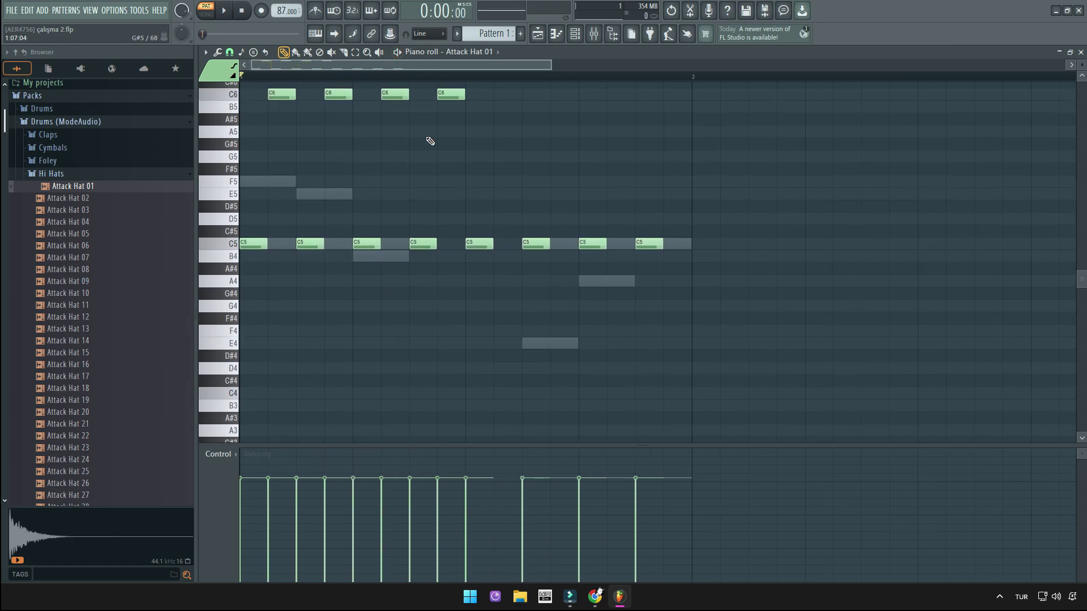
left_click(501, 95)
left_click(556, 95)
left_click(614, 95)
left_click(670, 96)
key("space")
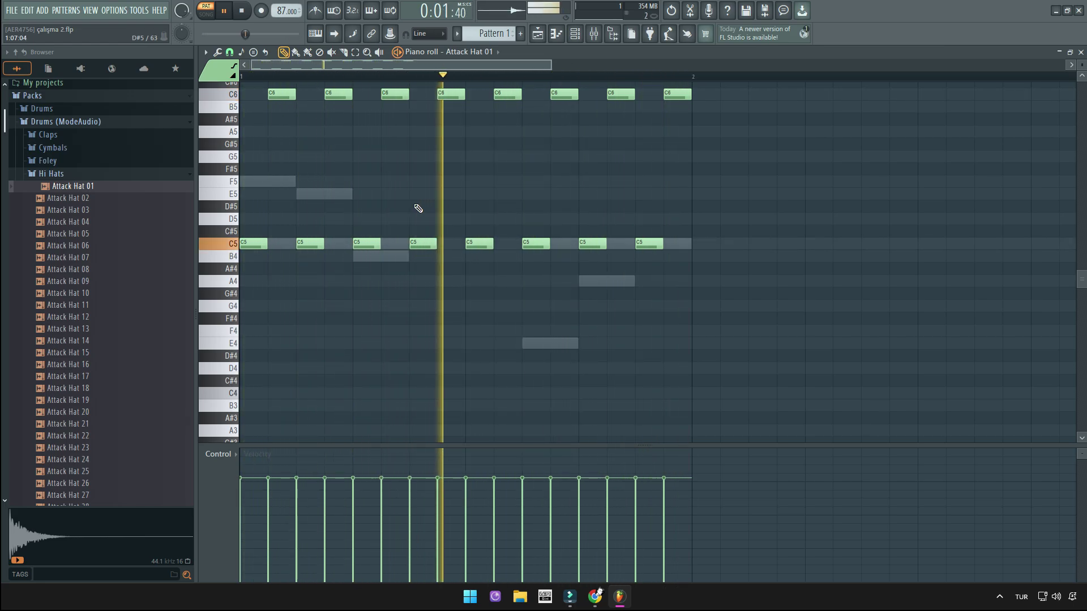
key("space")
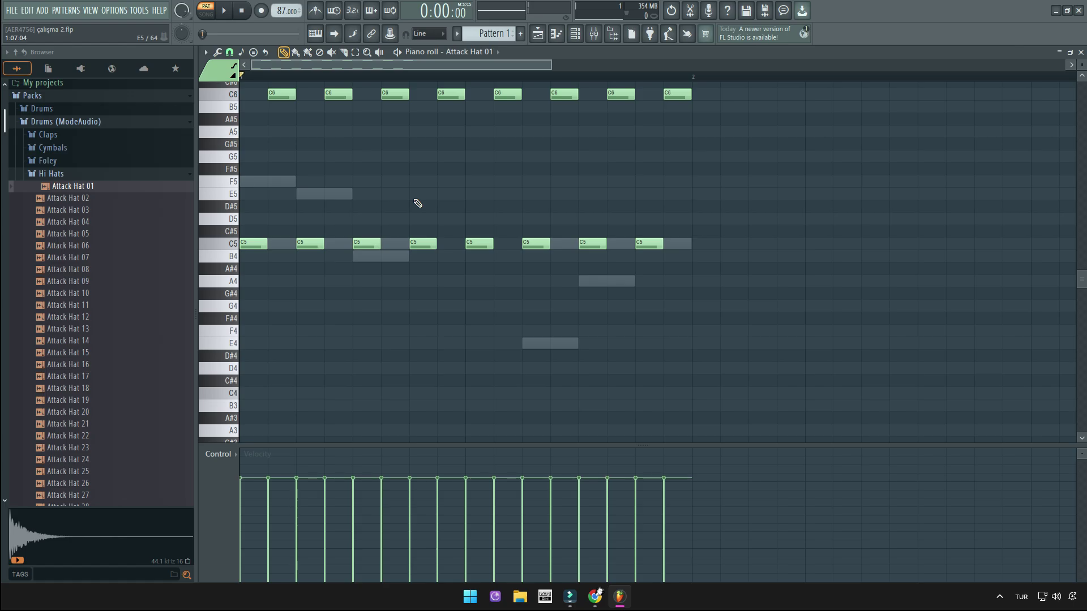
Step: Lower the velocity offset of all C6 hi-hat notes slightly below the C5 notes with level scaling, auditioning the balance before deselecting them
scroll(417, 203, "up", 2)
left_click_drag(260, 102, 711, 177)
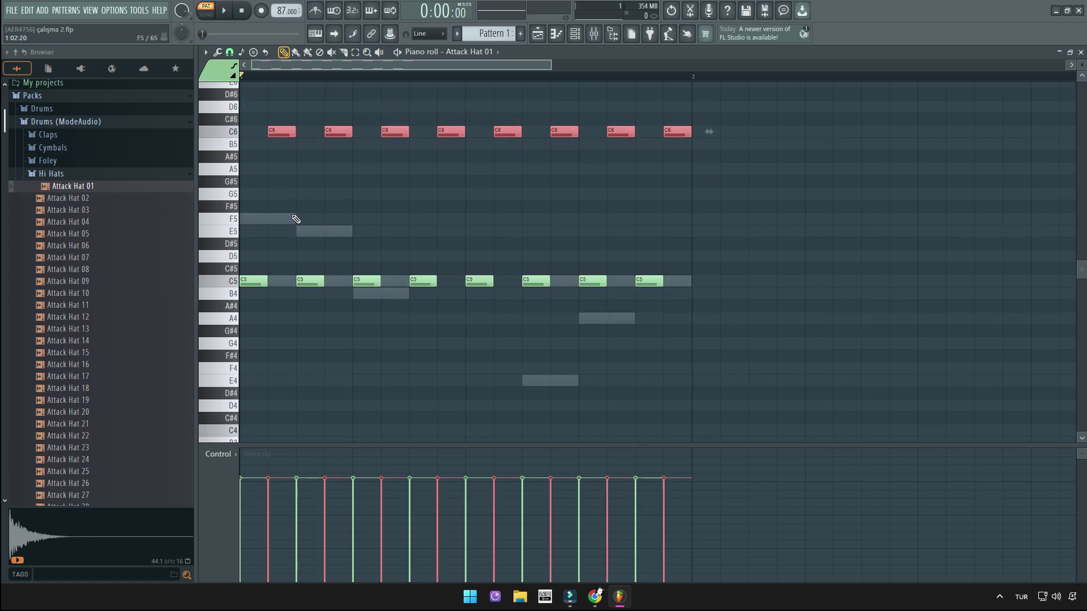
key("alt+x")
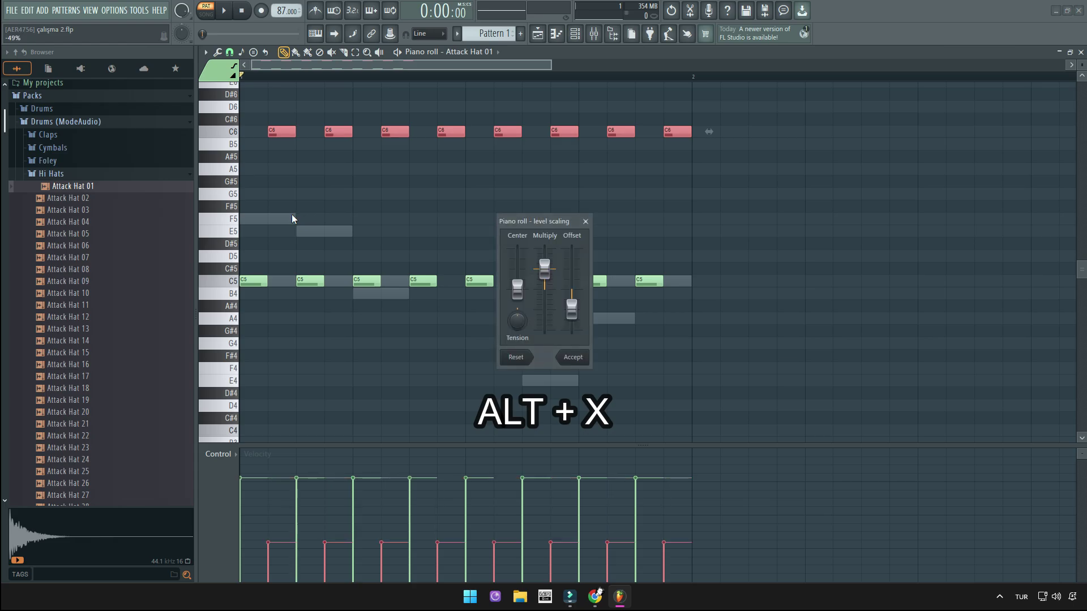
left_click_drag(573, 315, 571, 299)
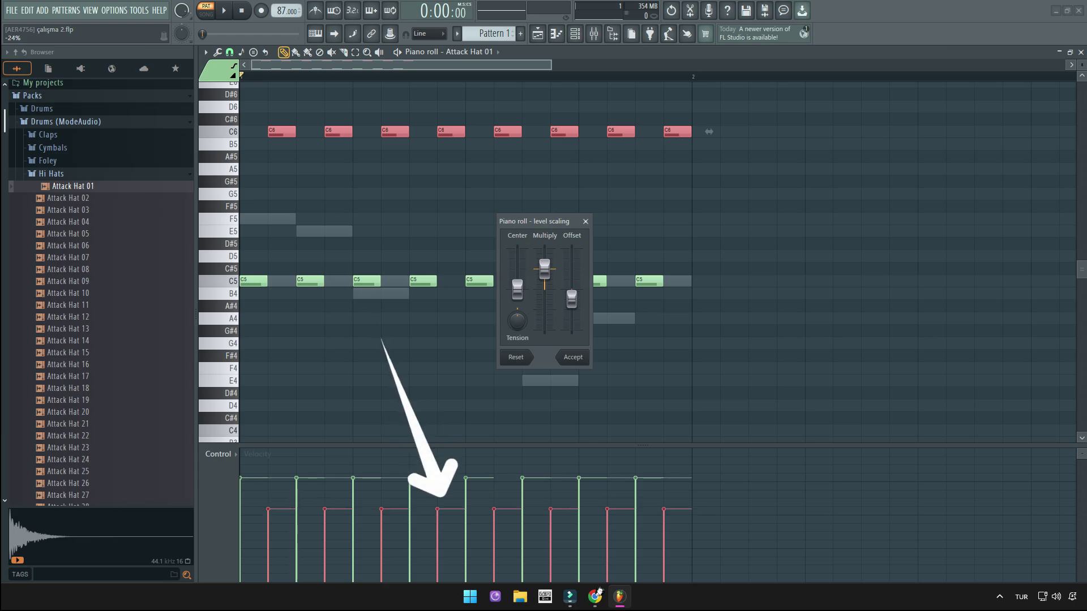
key("space")
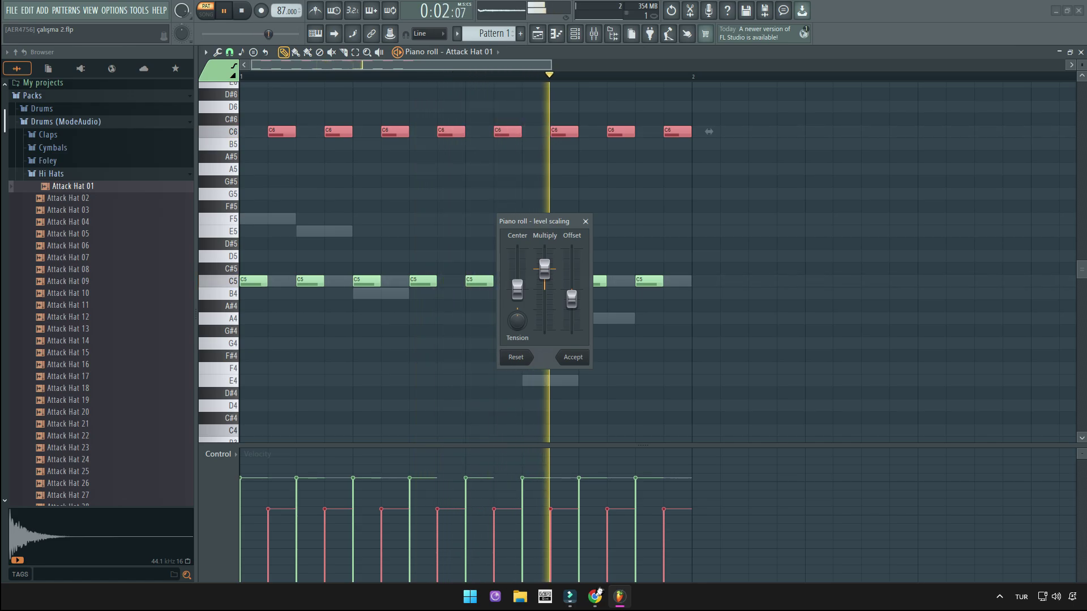
left_click_drag(571, 299, 572, 297)
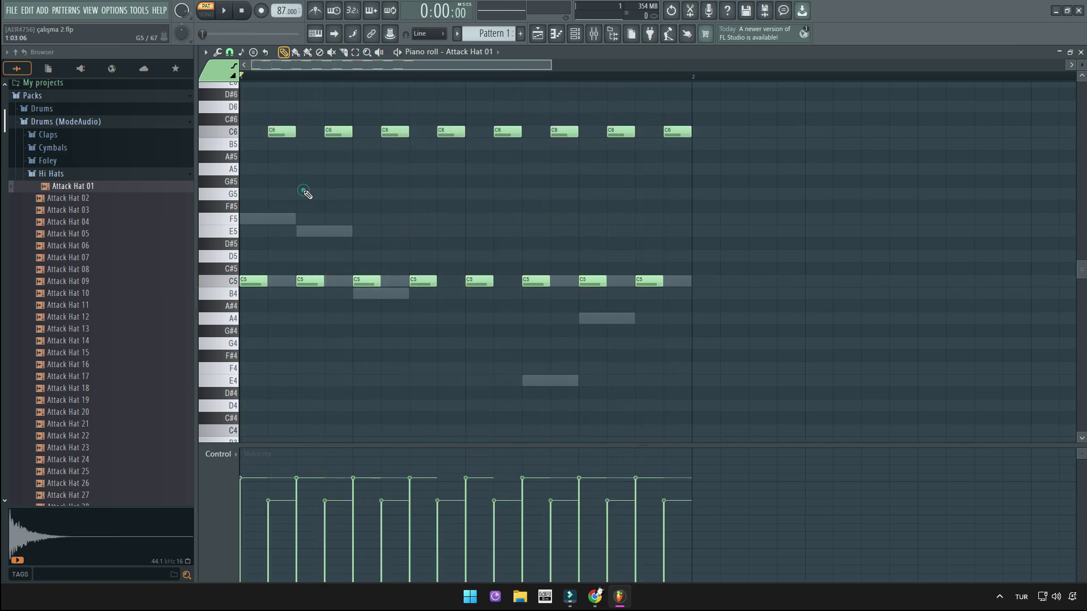
left_click(304, 191, "ctrl")
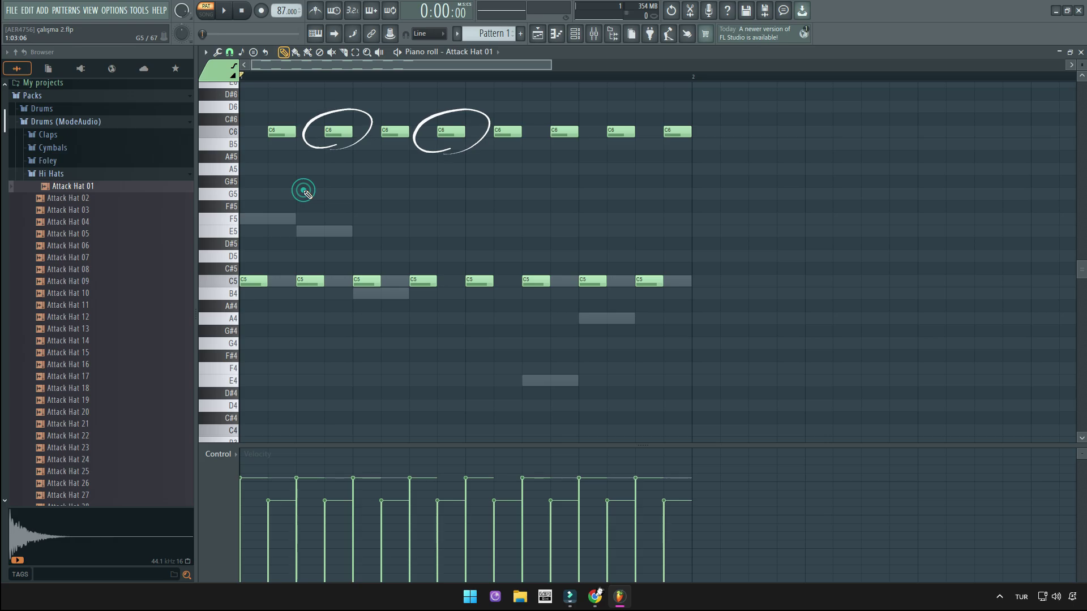
Step: Chop the C6 hi-hat note on step 4 into two half-step notes with the chopper, auditioning before accepting
left_click_drag(315, 116, 344, 142)
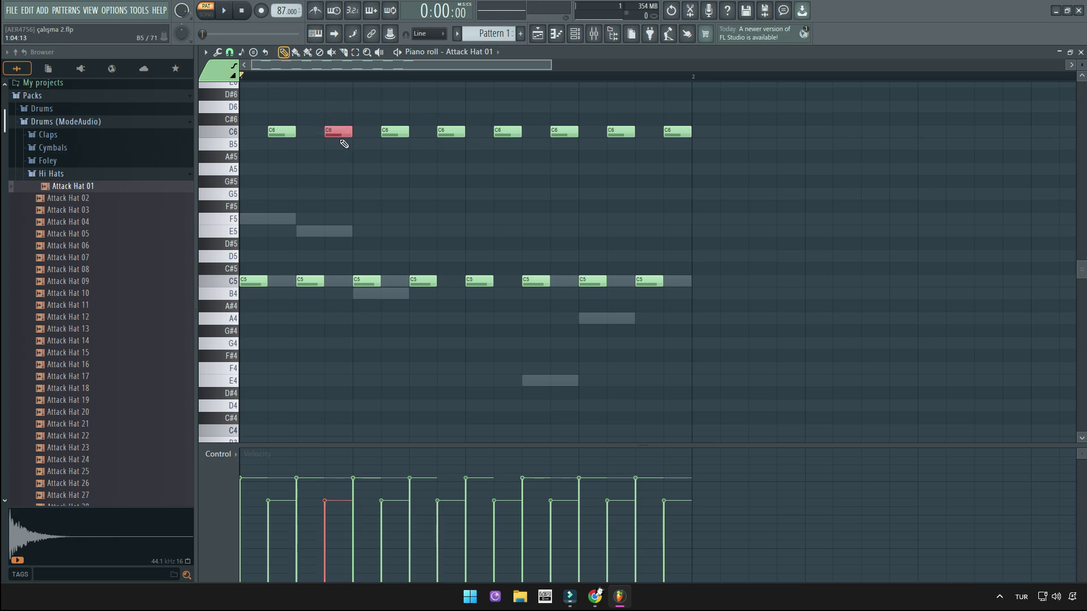
key("alt+u")
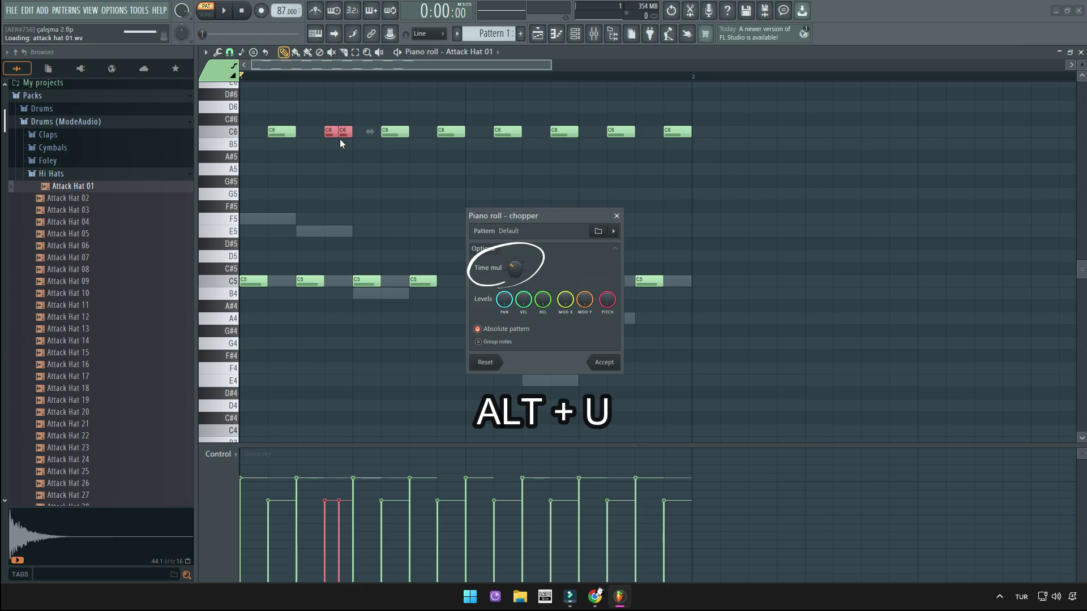
key("space")
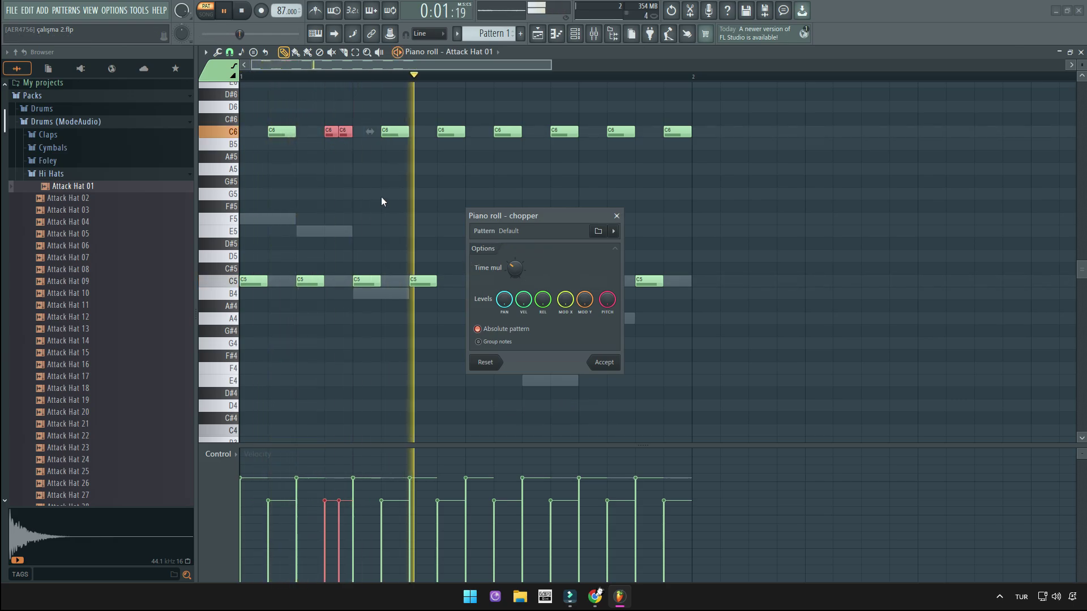
key("space")
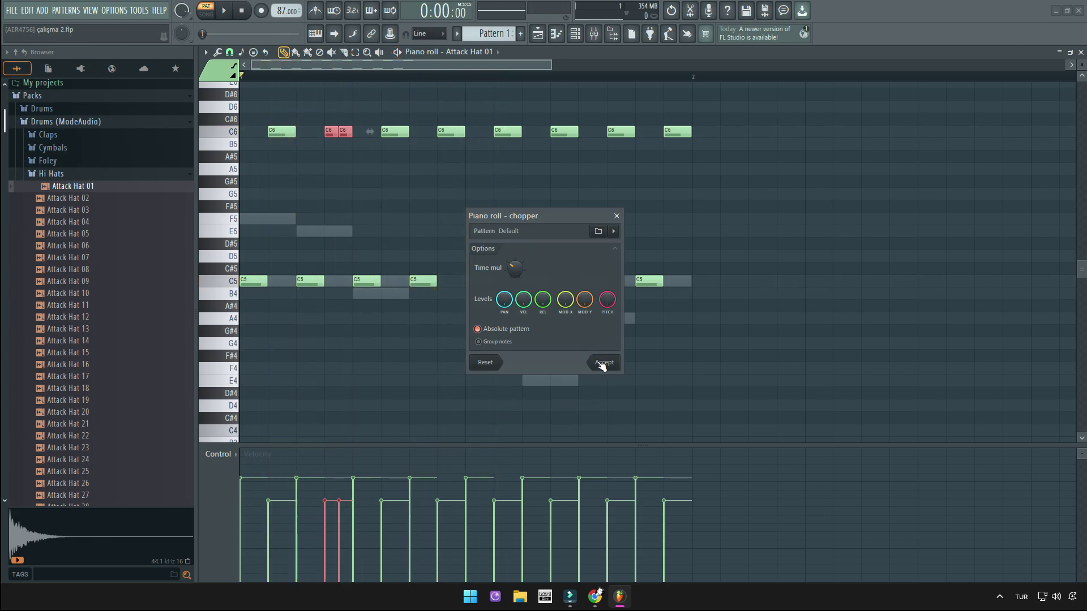
left_click(601, 364)
Step: Chop the C6 hi-hat note on step 8 into two half-step notes, and audition the pattern
left_click(445, 132)
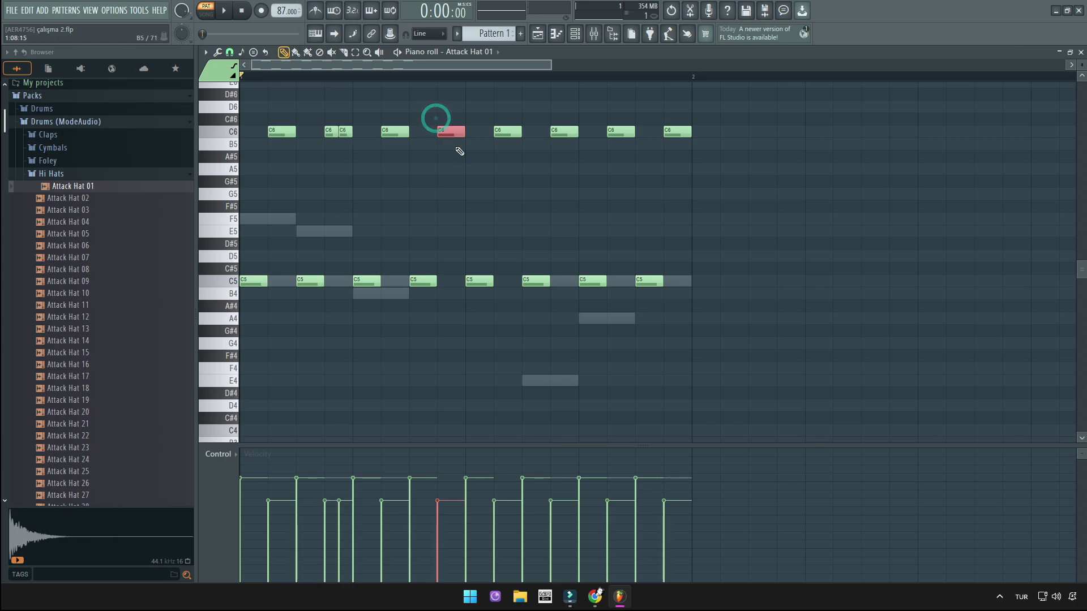
key("alt+u")
left_click(606, 362)
key("space")
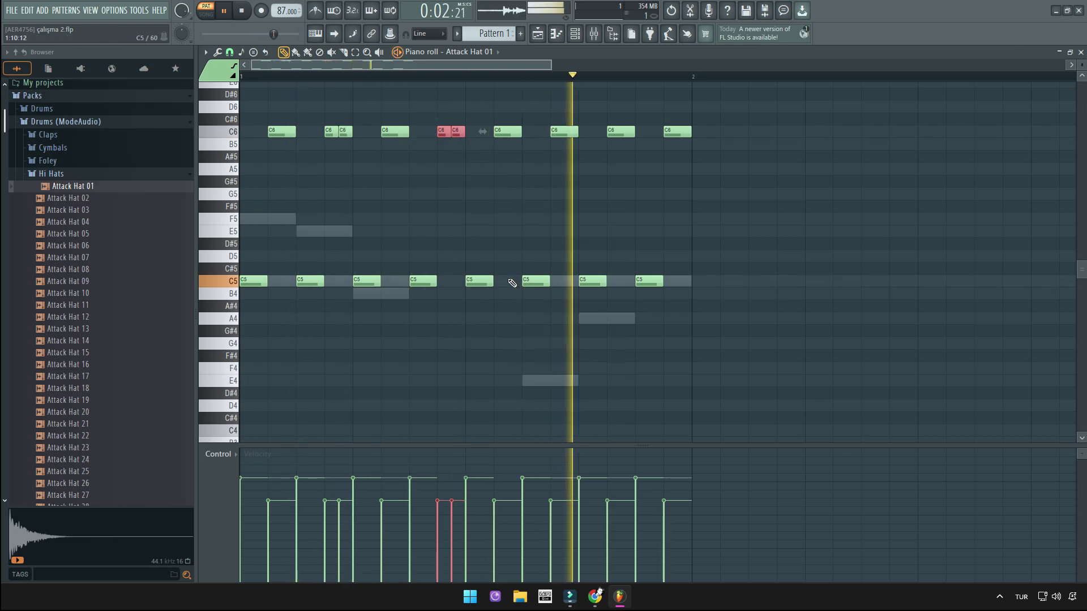
key("space")
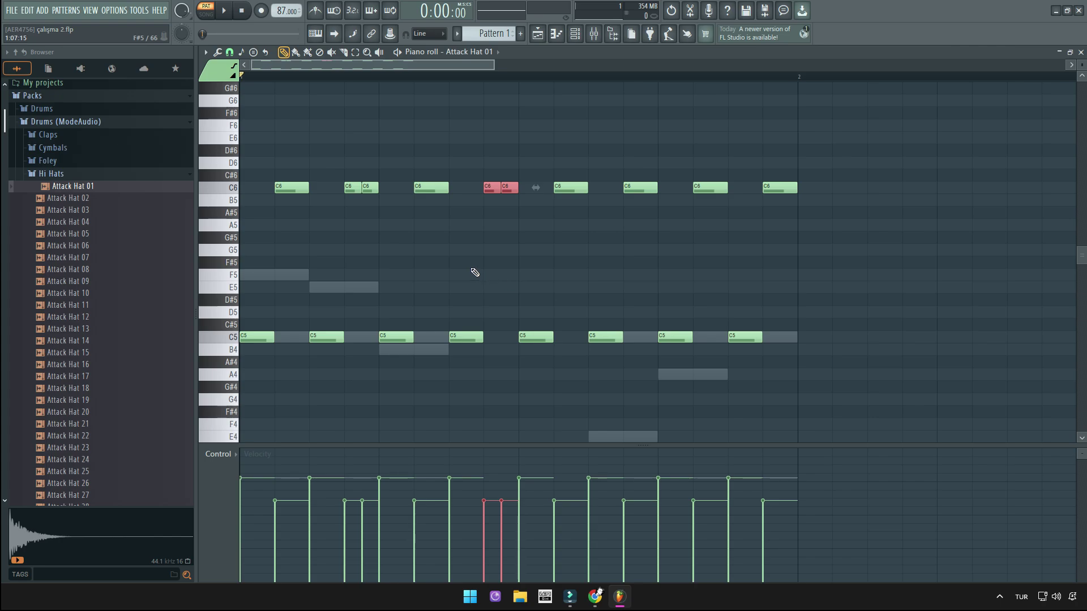
Step: Transpose the chopped hi-hat pairs on steps 4 and 8 down to G5, and audition the result
mouse_move(340, 170)
left_mouse_down()
mouse_move(376, 198)
mouse_move(370, 190)
mouse_move(370, 253)
left_mouse_up()
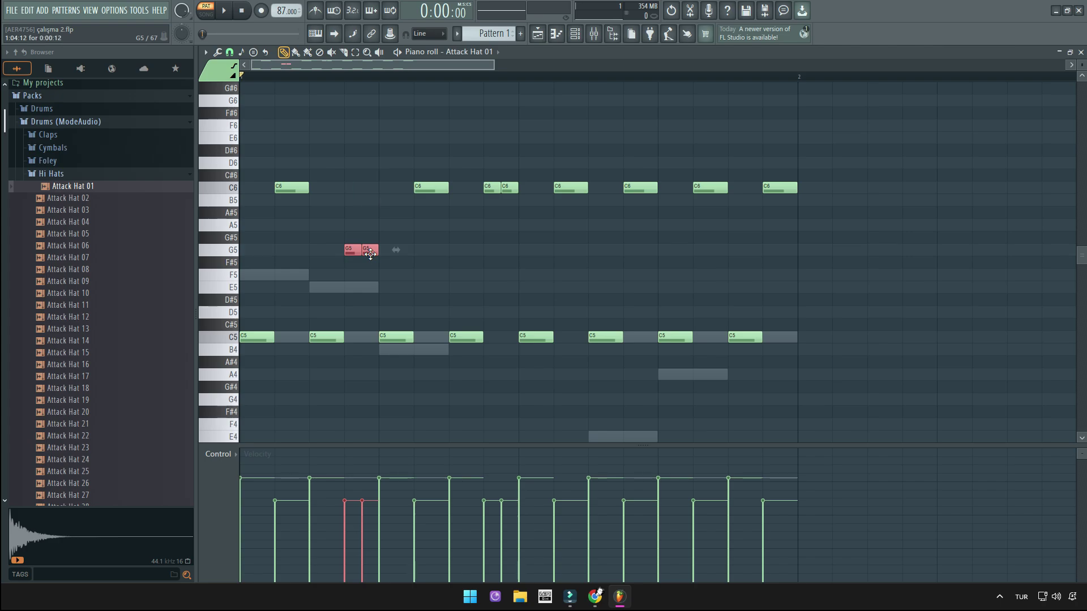
left_click_drag(470, 172, 506, 249)
key("space")
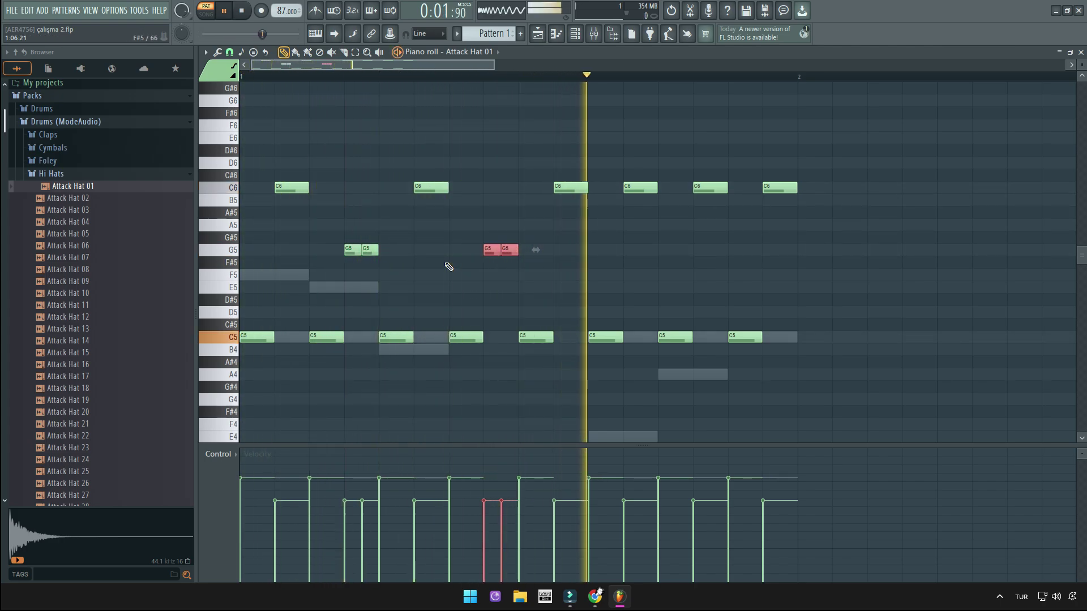